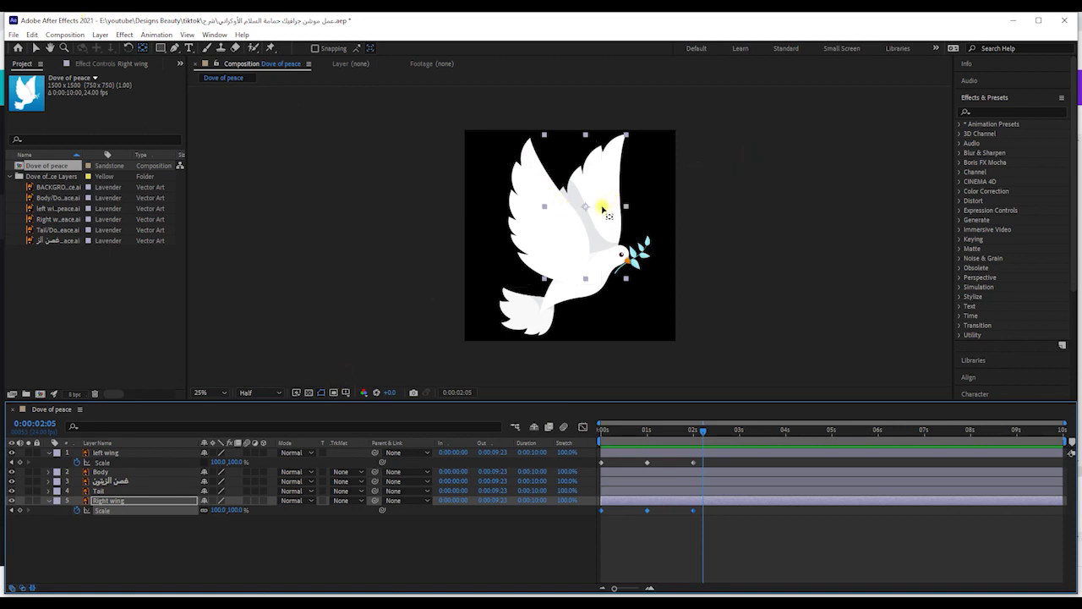
# Step: Move the Right wing layer's anchor point down to the wing's base beside the dove's neck and preview the flapping
pyautogui.click(125, 502)
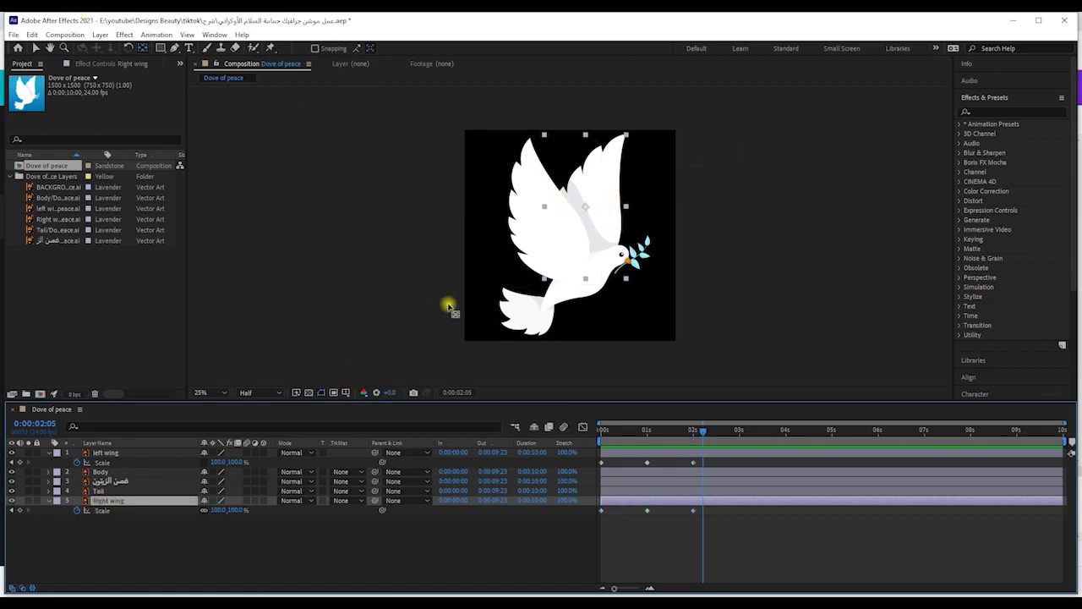
pyautogui.moveTo(584, 209); pyautogui.dragTo(596, 260)
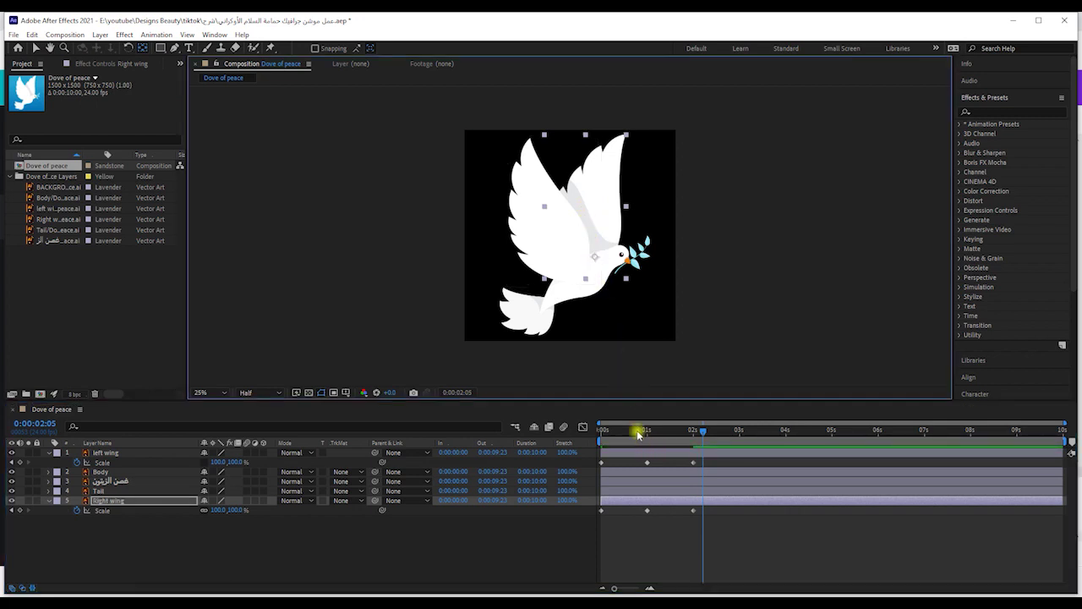
pyautogui.press('Home')
pyautogui.press('space')
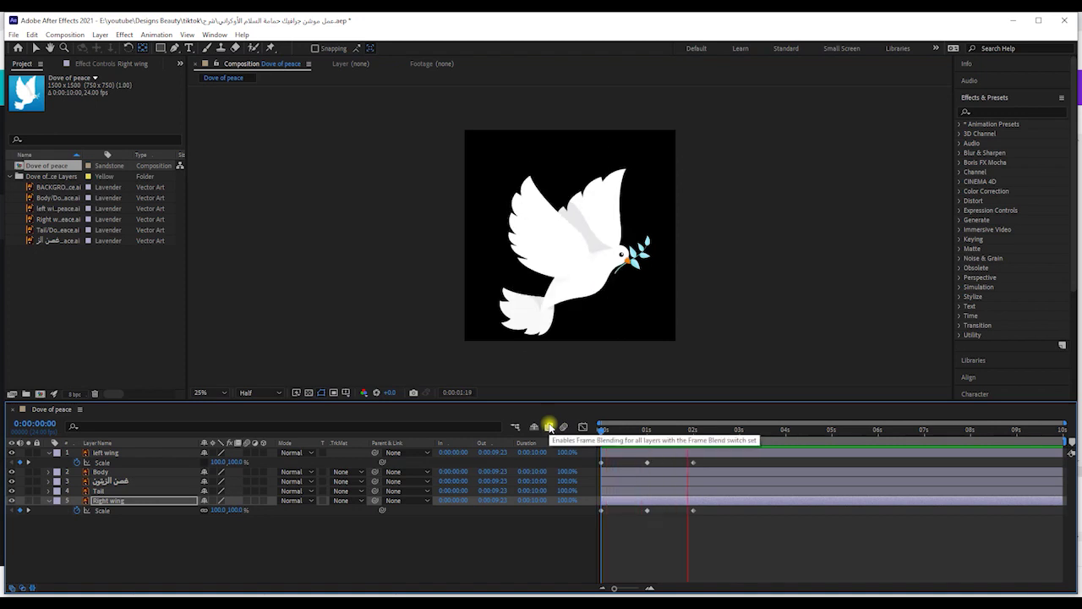
pyautogui.press('space')
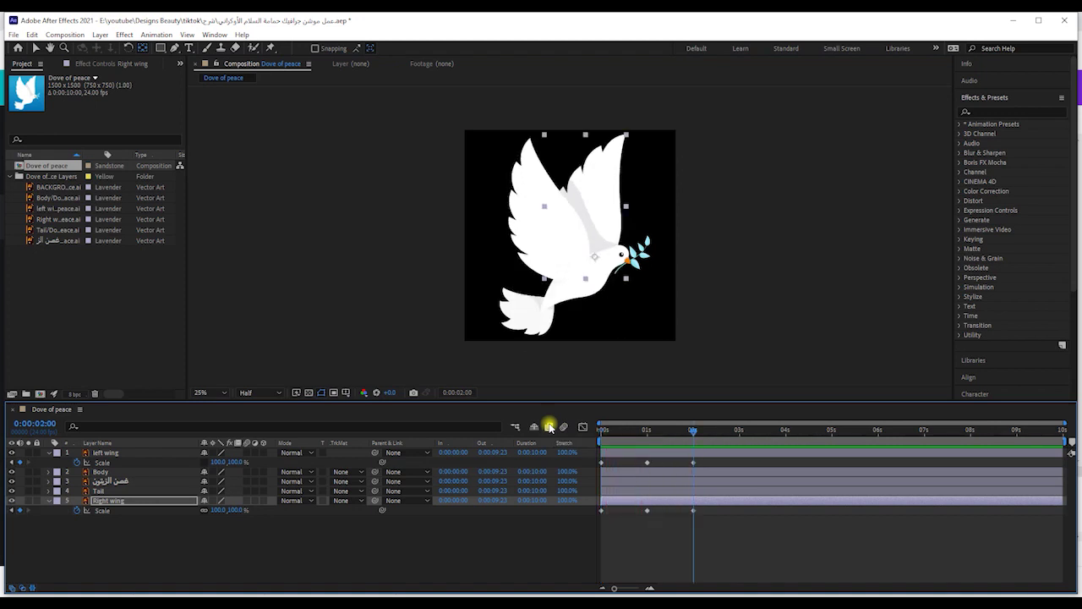
# Step: Fine-tune the Right wing's anchor point at the joint with the body, previewing the flap from the start after each adjustment
pyautogui.click(599, 264)
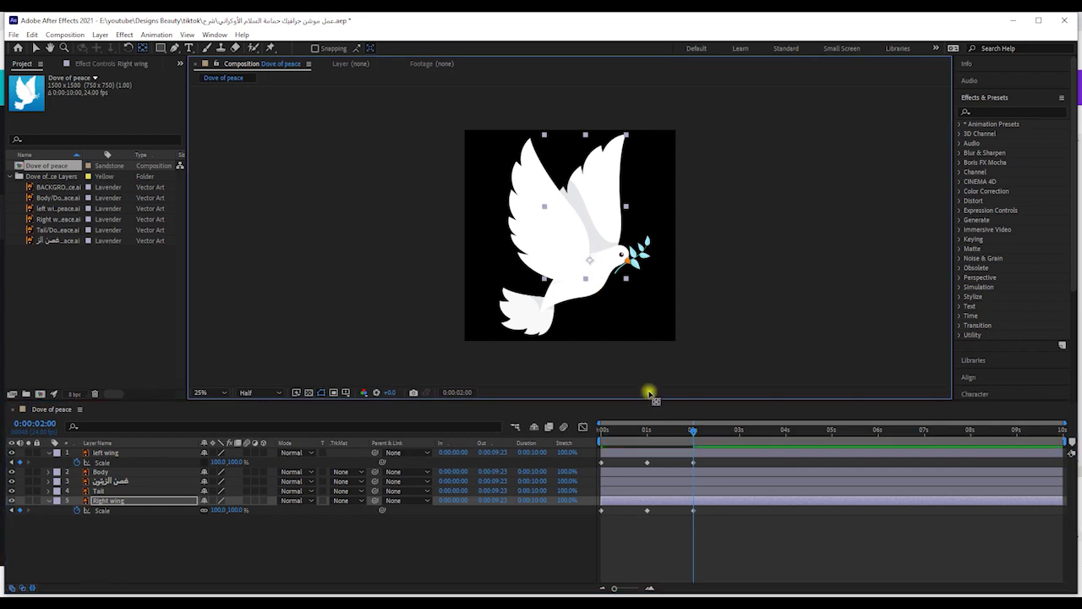
pyautogui.click(561, 423)
pyautogui.press('Home')
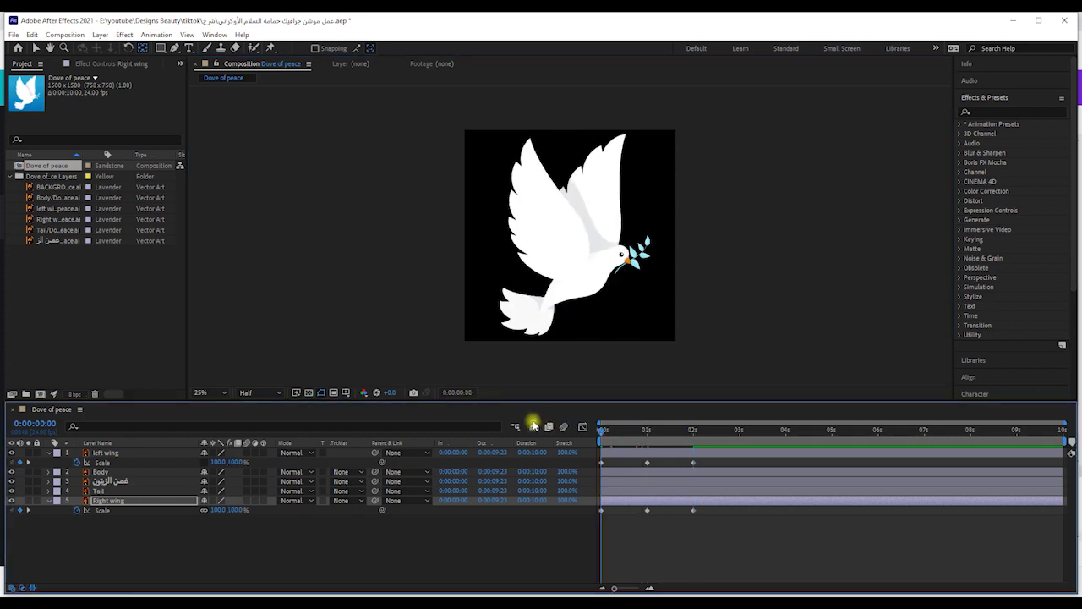
pyautogui.press('space')
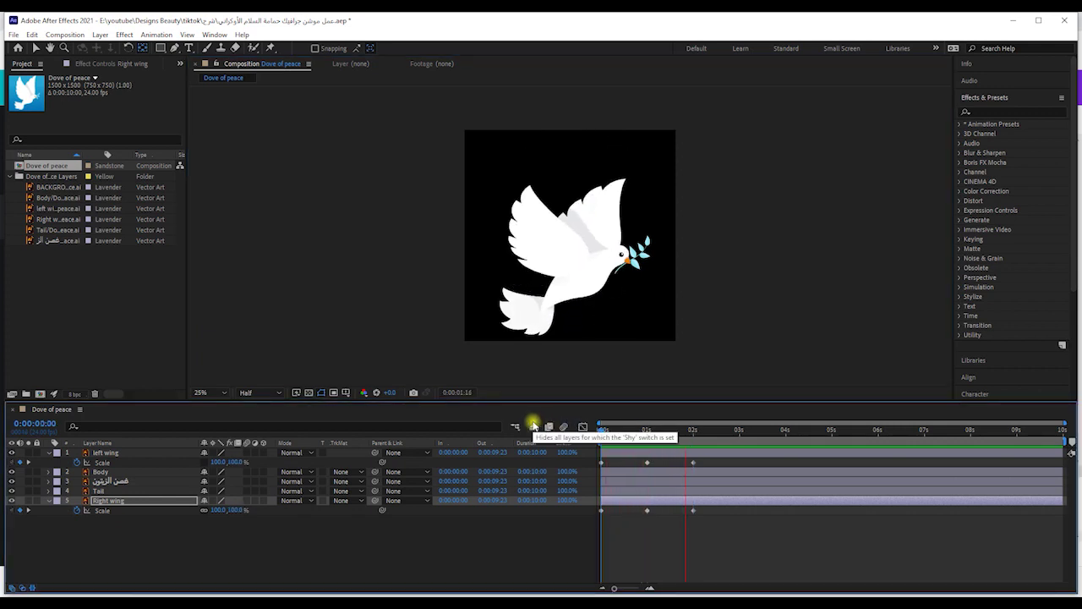
pyautogui.press('space')
pyautogui.click(589, 262)
pyautogui.moveTo(651, 431); pyautogui.dragTo(580, 428)
pyautogui.press('space')
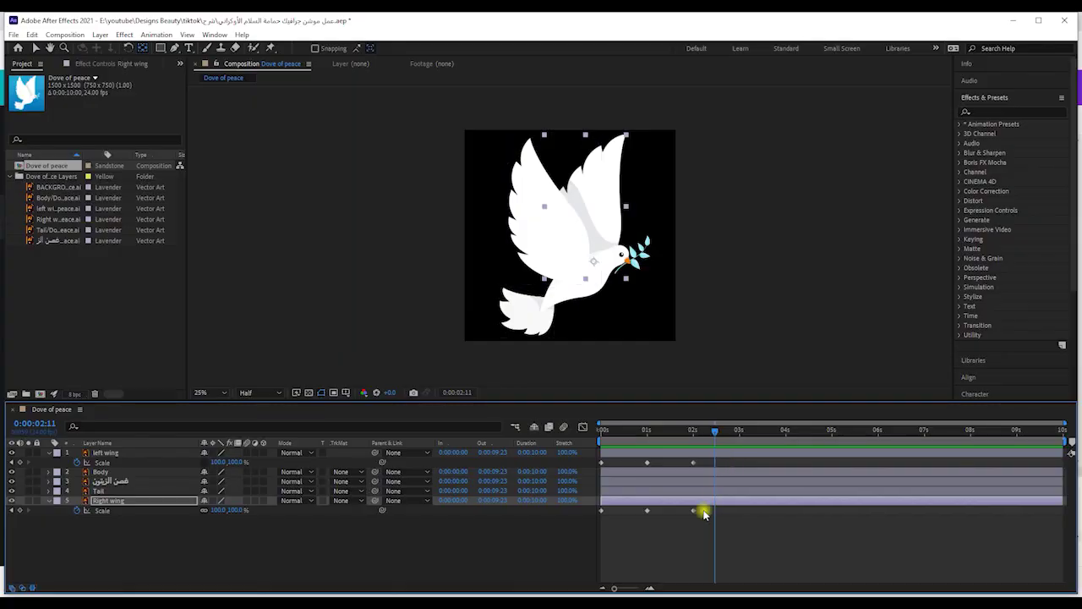
# Step: Compress the Scale keyframes of both wings proportionally so the last pair falls at 1 second, and preview the flap
pyautogui.moveTo(704, 524); pyautogui.dragTo(597, 449)
pyautogui.moveTo(692, 466); pyautogui.dragTo(647, 466)
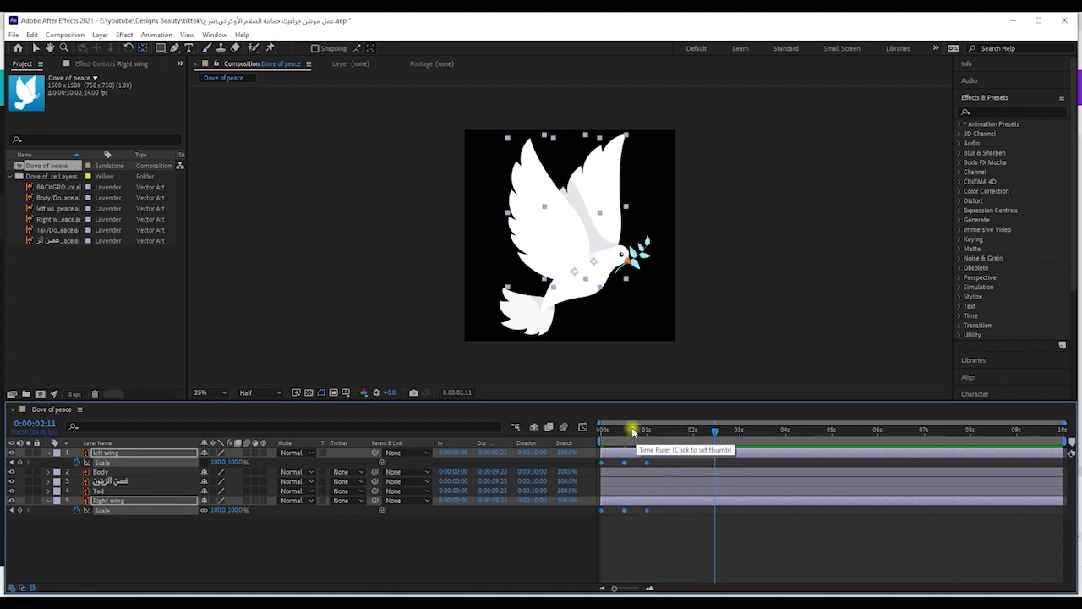
pyautogui.moveTo(629, 431); pyautogui.dragTo(592, 429)
pyautogui.press('space')
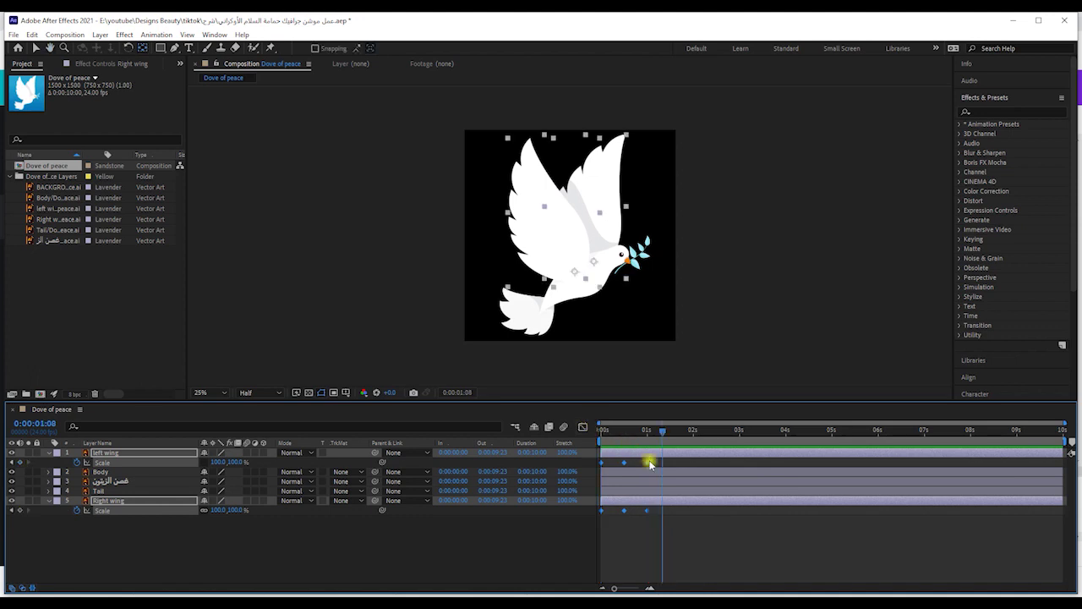
# Step: Try a faster flap by compressing both wings' Scale keyframes to end at about 16 frames, and preview it
pyautogui.moveTo(647, 465); pyautogui.dragTo(631, 465)
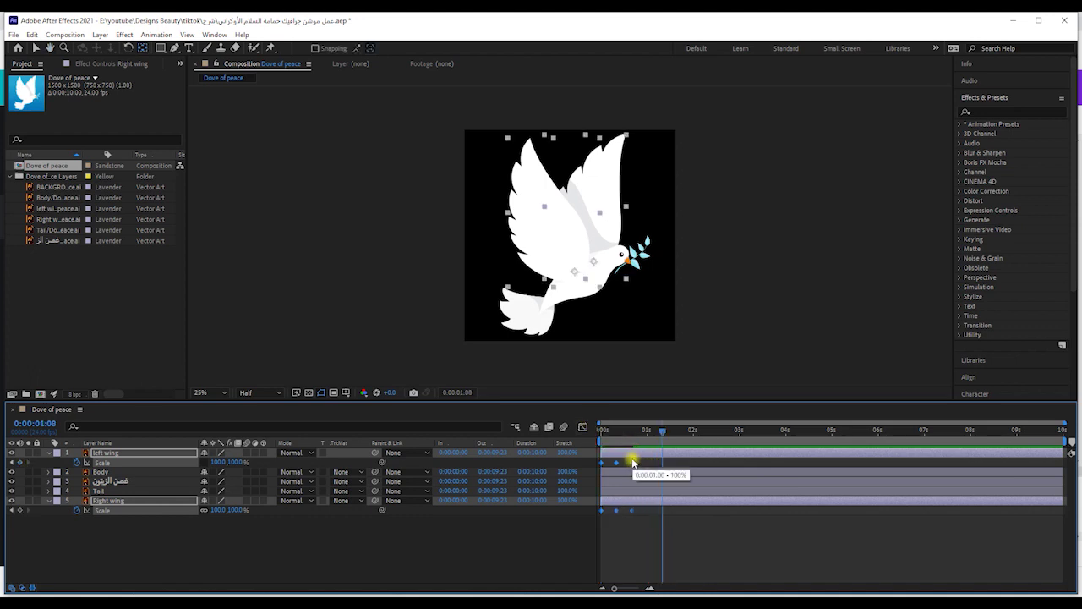
pyautogui.moveTo(615, 430); pyautogui.dragTo(591, 428)
pyautogui.press('space')
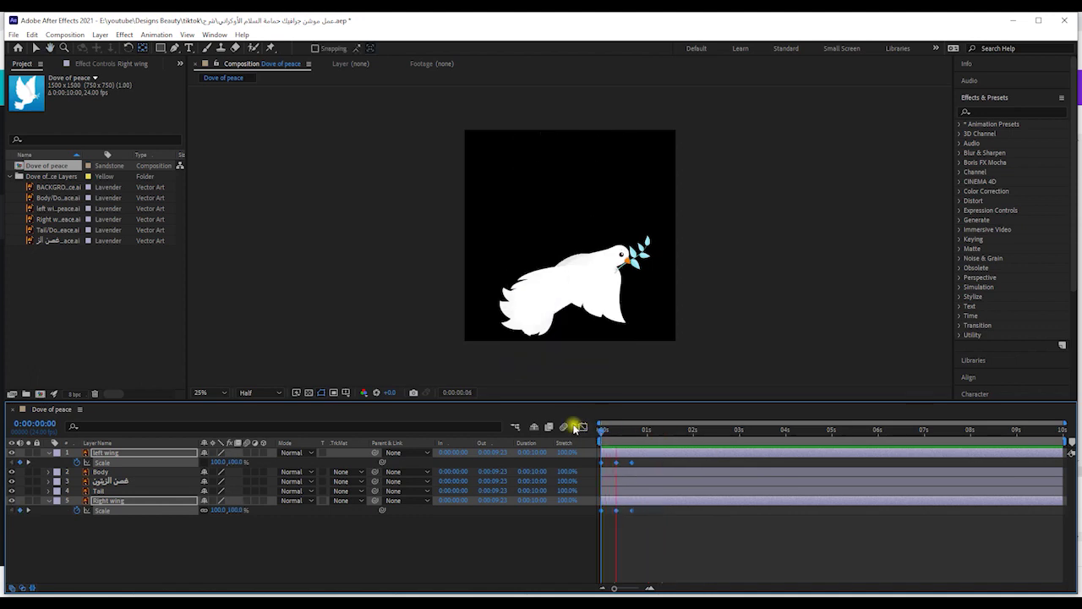
# Step: Stretch both wings' Scale keyframes proportionally so the last pair falls at 0:00:01:04, and preview the slower flap
pyautogui.moveTo(632, 464); pyautogui.dragTo(662, 470)
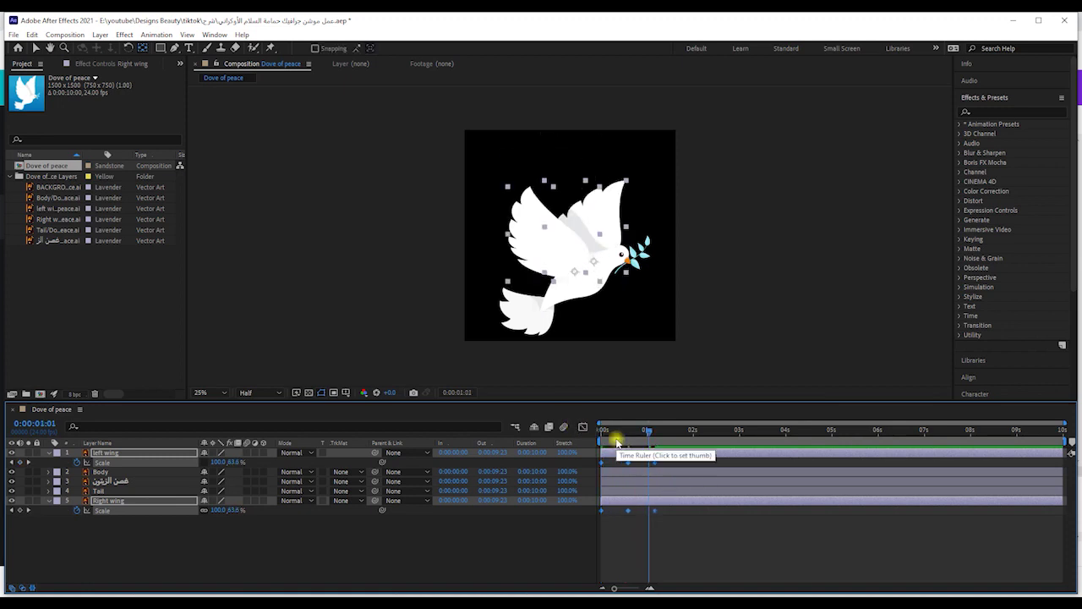
pyautogui.moveTo(609, 430); pyautogui.dragTo(596, 426)
pyautogui.press('space')
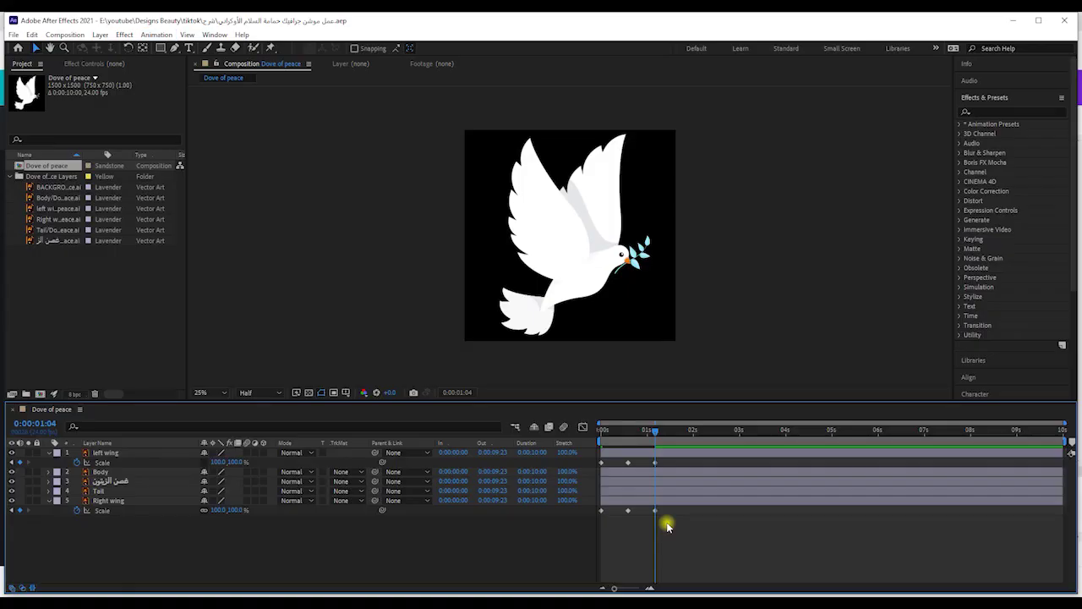
# Step: Apply Easy Ease to all Scale keyframes of the left wing and Right wing layers
pyautogui.moveTo(667, 526); pyautogui.dragTo(608, 463)
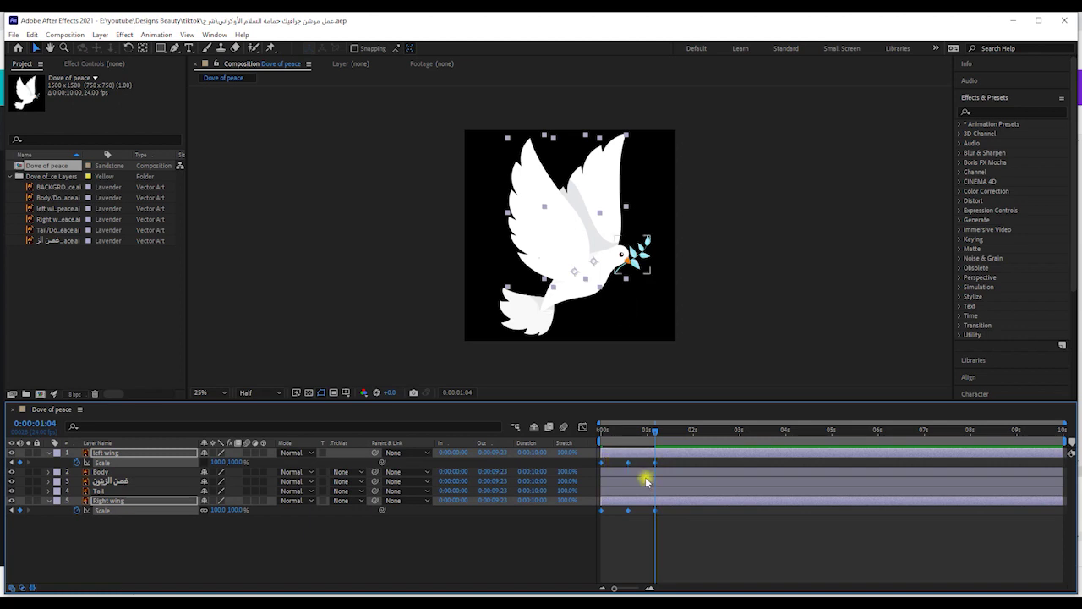
pyautogui.press('F9')
pyautogui.rightClick(654, 462)
pyautogui.moveTo(689, 459)
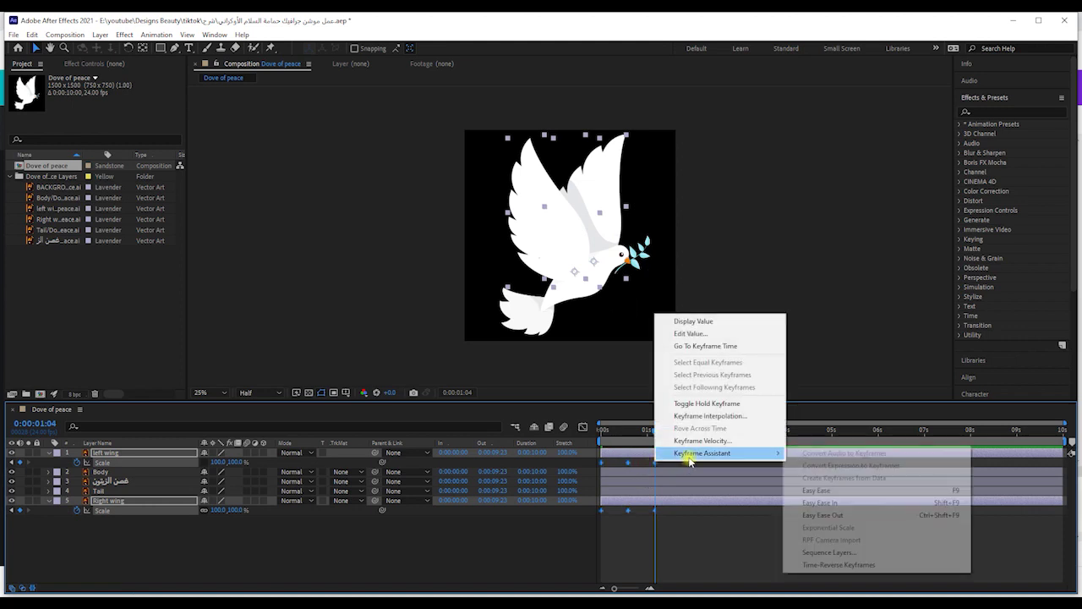
pyautogui.click(819, 491)
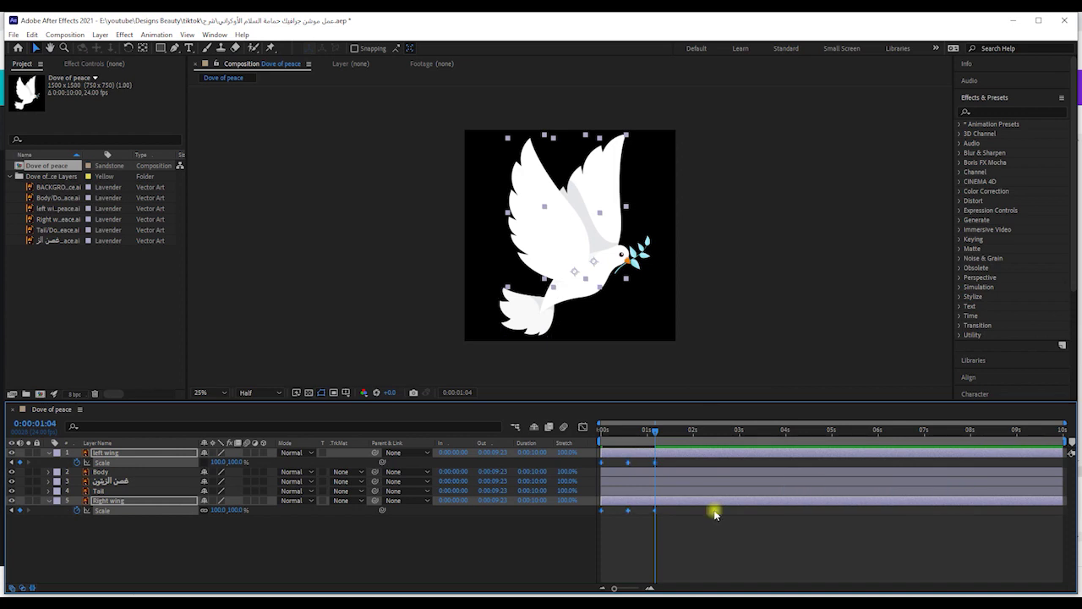
pyautogui.click(159, 36)
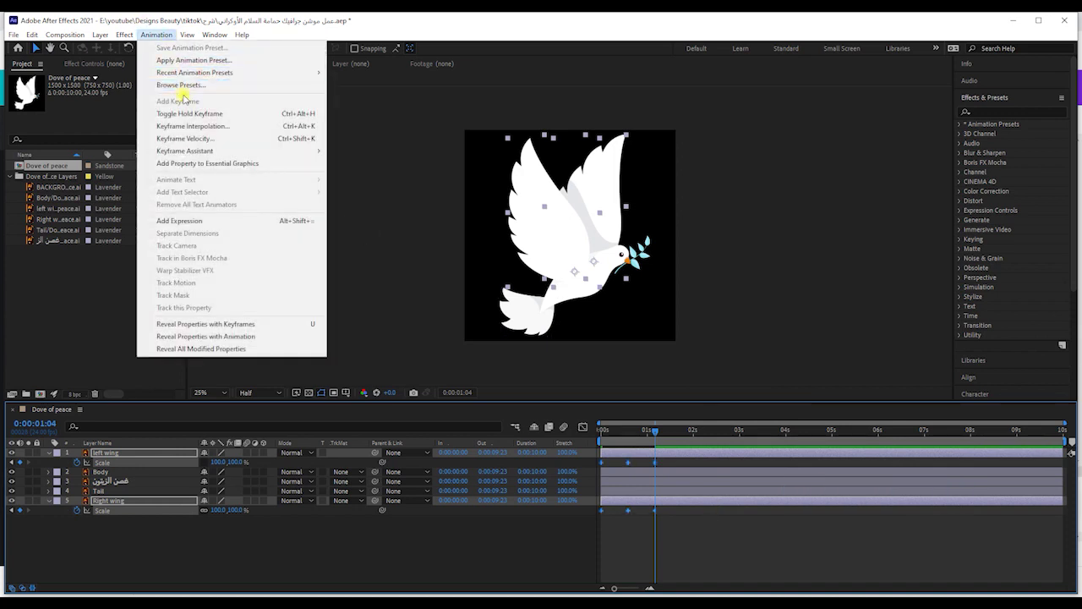
pyautogui.moveTo(230, 151)
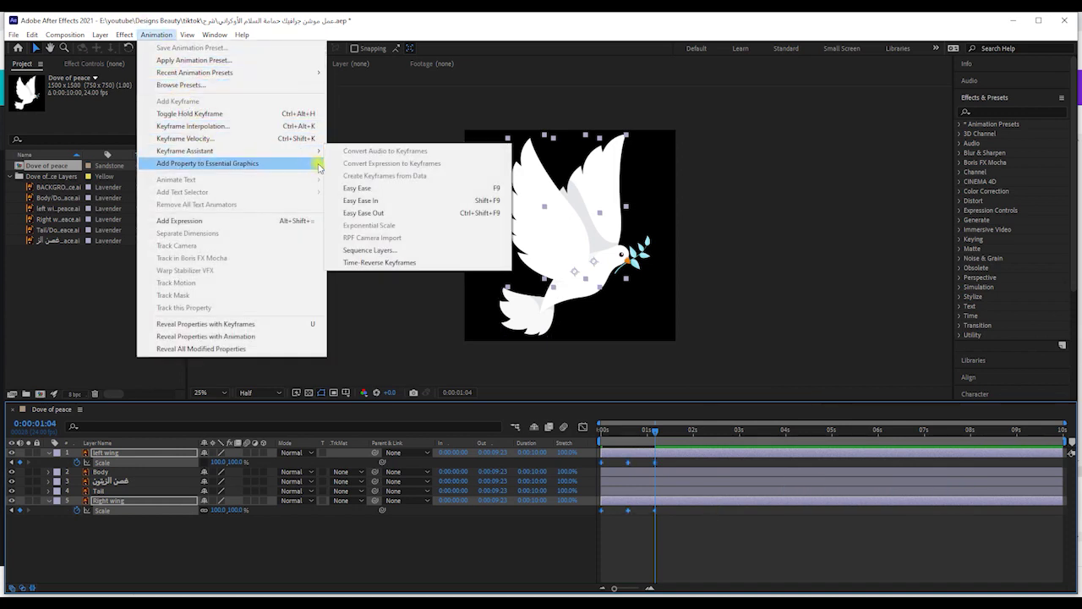
pyautogui.click(362, 187)
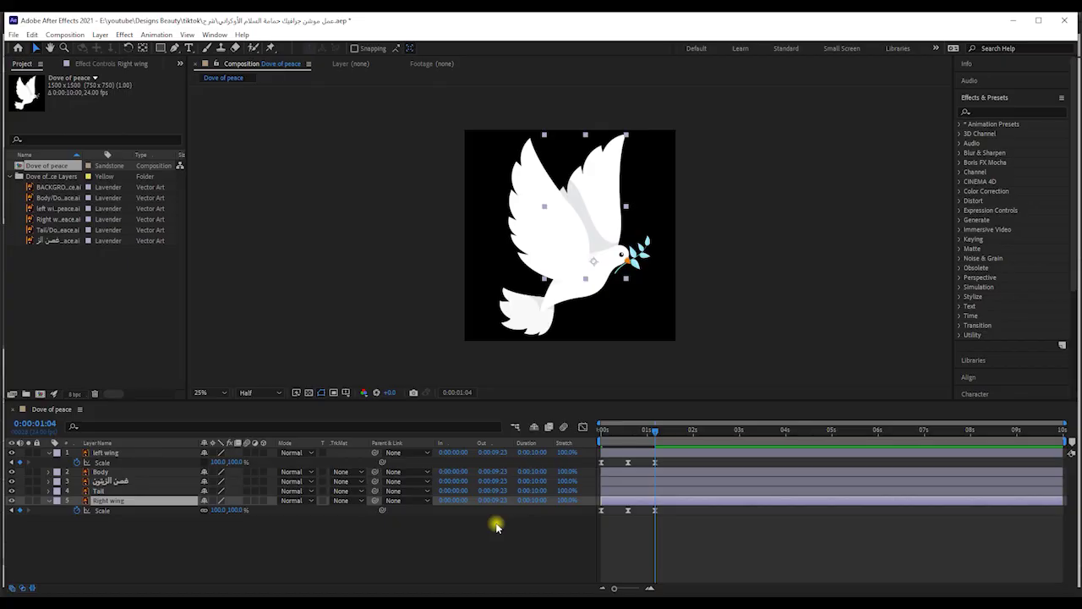
# Step: Reveal the Body layer's Position and set its first keyframe at 0:00:00:00
pyautogui.click(99, 472)
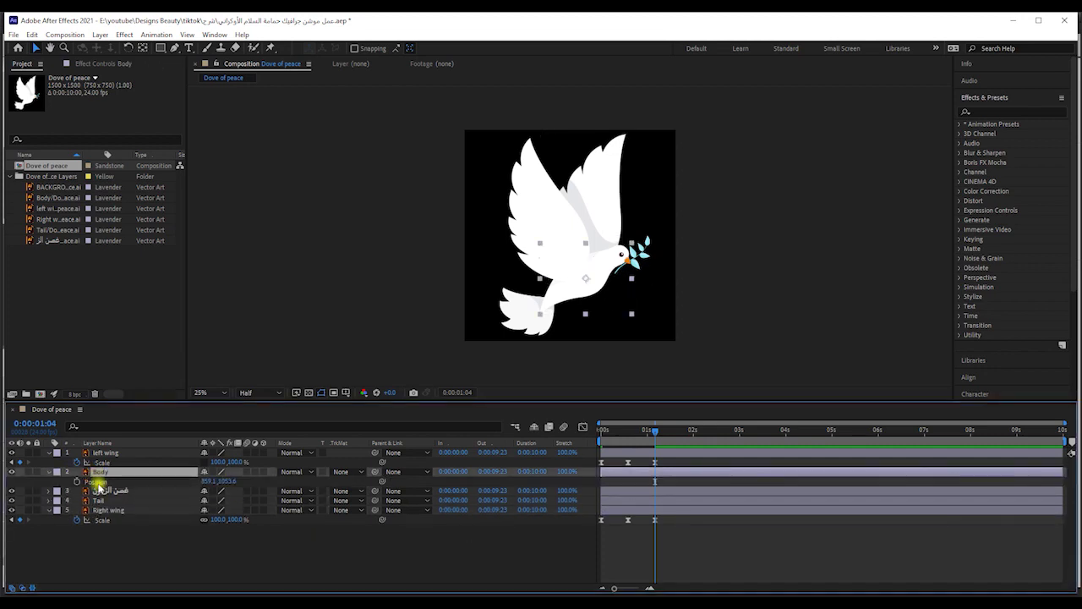
pyautogui.hotkey('alt', 'shift', 'p')
pyautogui.moveTo(643, 435); pyautogui.dragTo(558, 425)
pyautogui.click(77, 481)
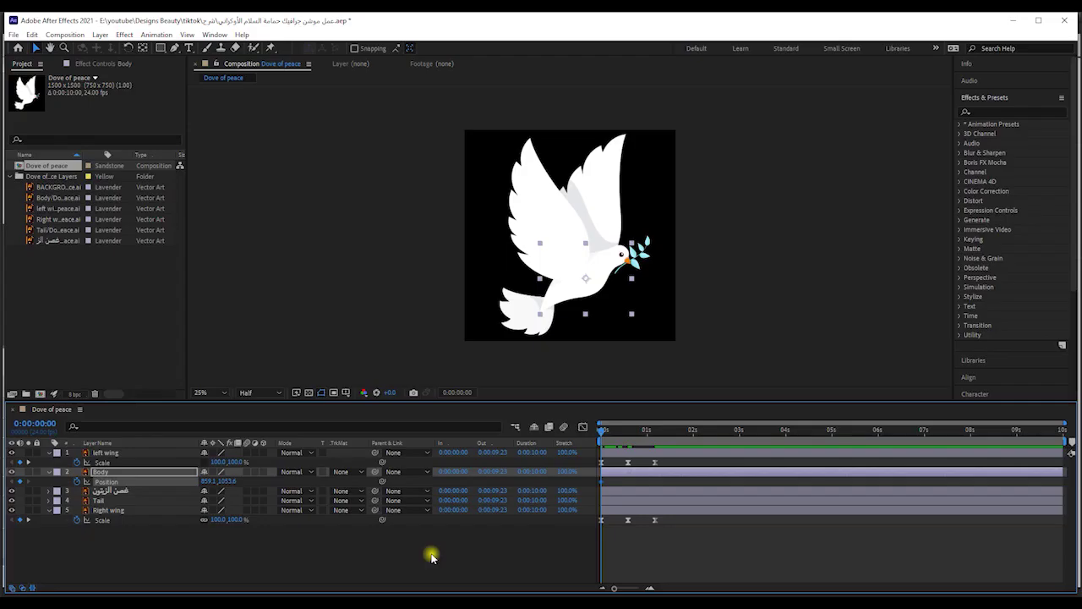
# Step: At the wings' middle keyframe, 0:00:00:14, nudge the Body layer up to Position 859.1, 1041.6
pyautogui.click(27, 463)
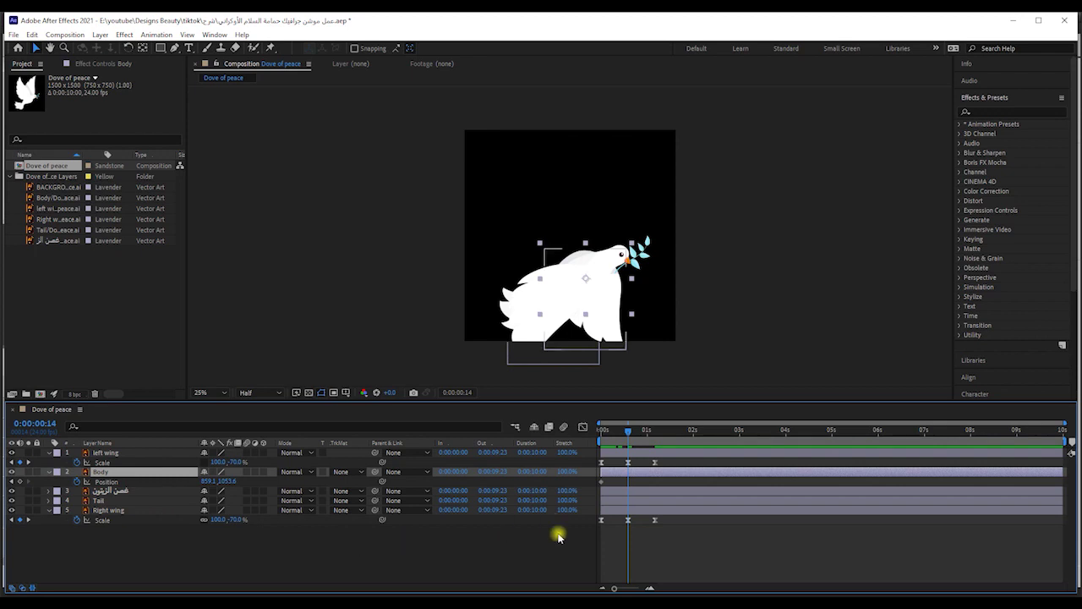
pyautogui.click(604, 429)
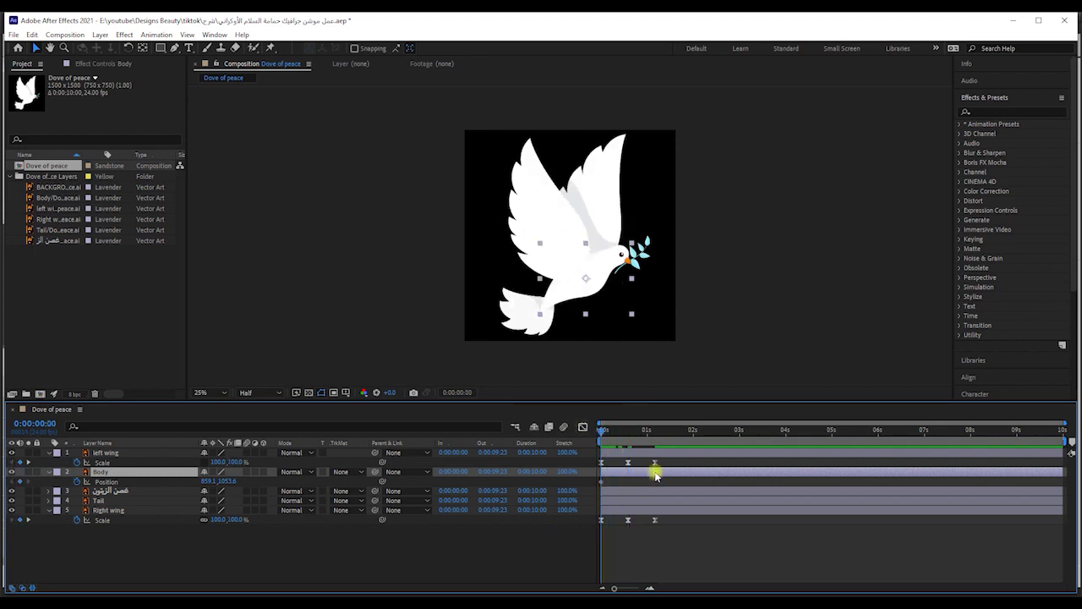
pyautogui.press('k')
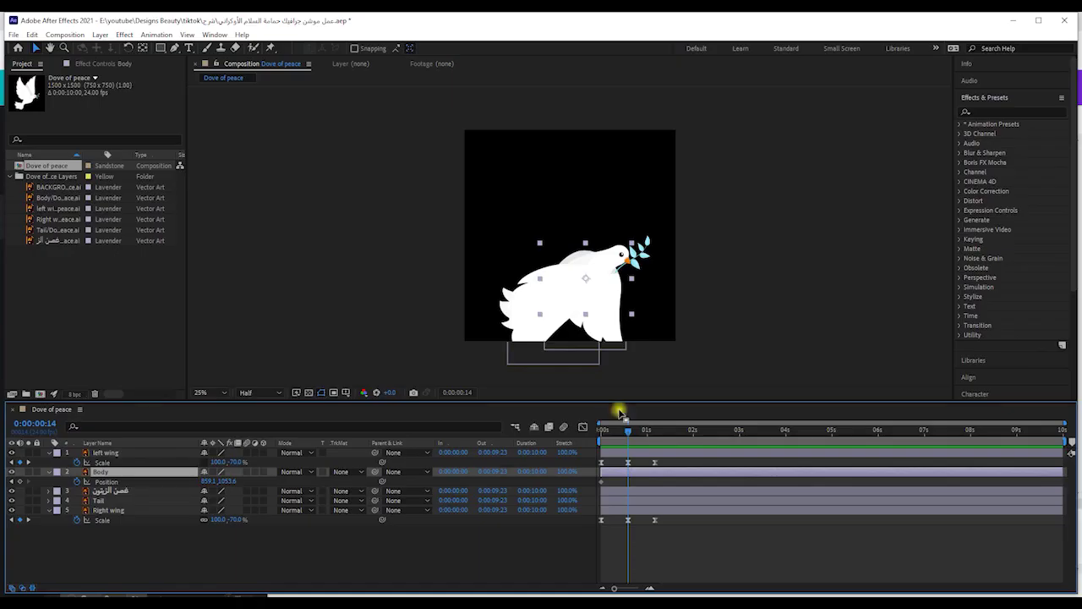
pyautogui.press('Up')
pyautogui.press('Up')
pyautogui.press('Up')
pyautogui.press('Up')
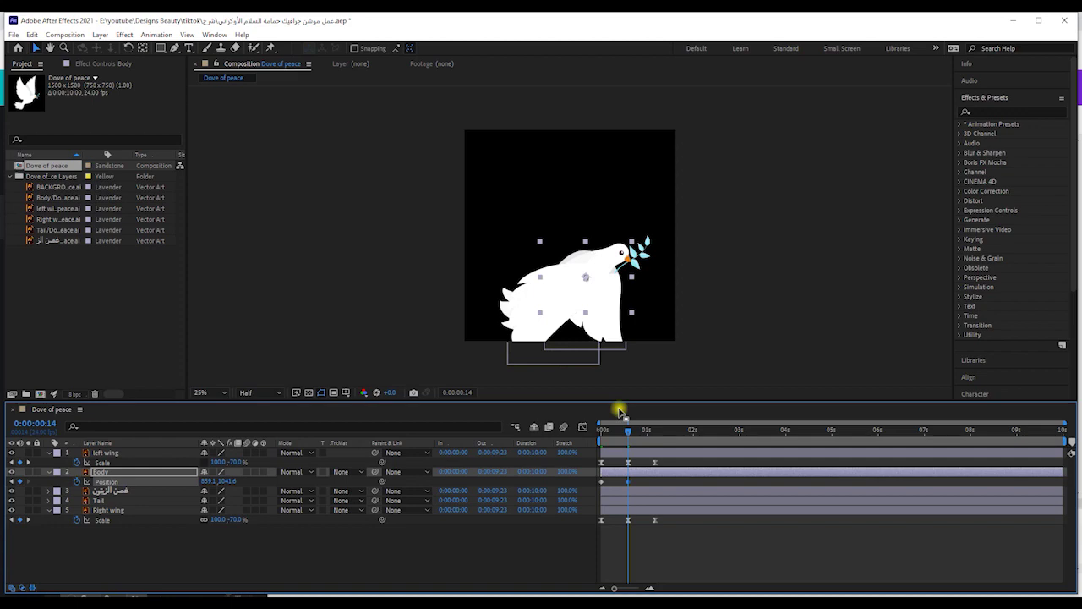
# Step: Copy the Body's first Position keyframe to 0:00:01:04, apply Easy Ease to all its Position keyframes, and preview
pyautogui.press('k')
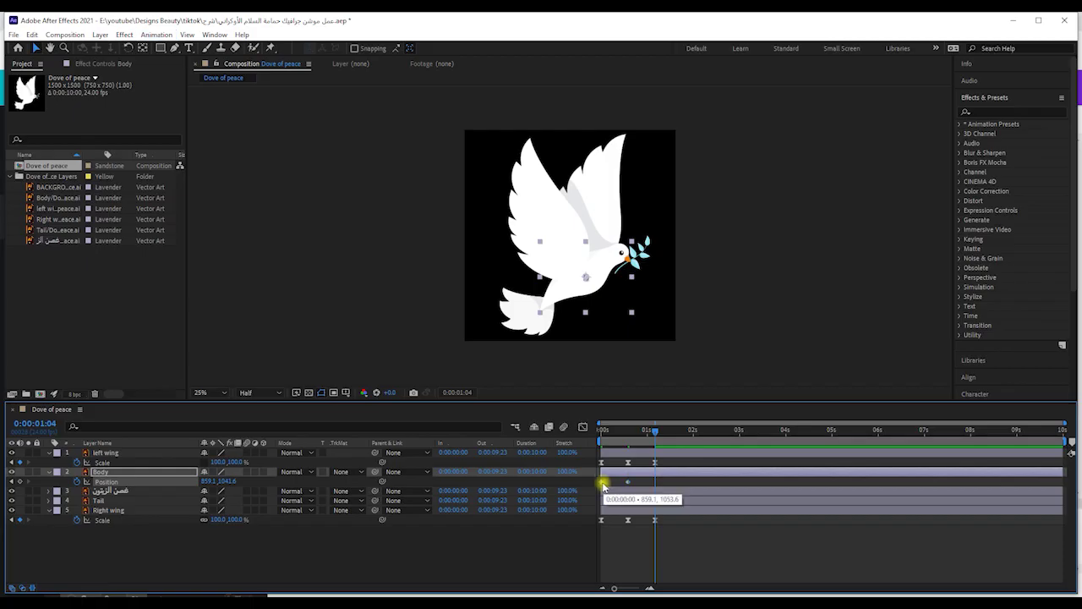
pyautogui.click(602, 482)
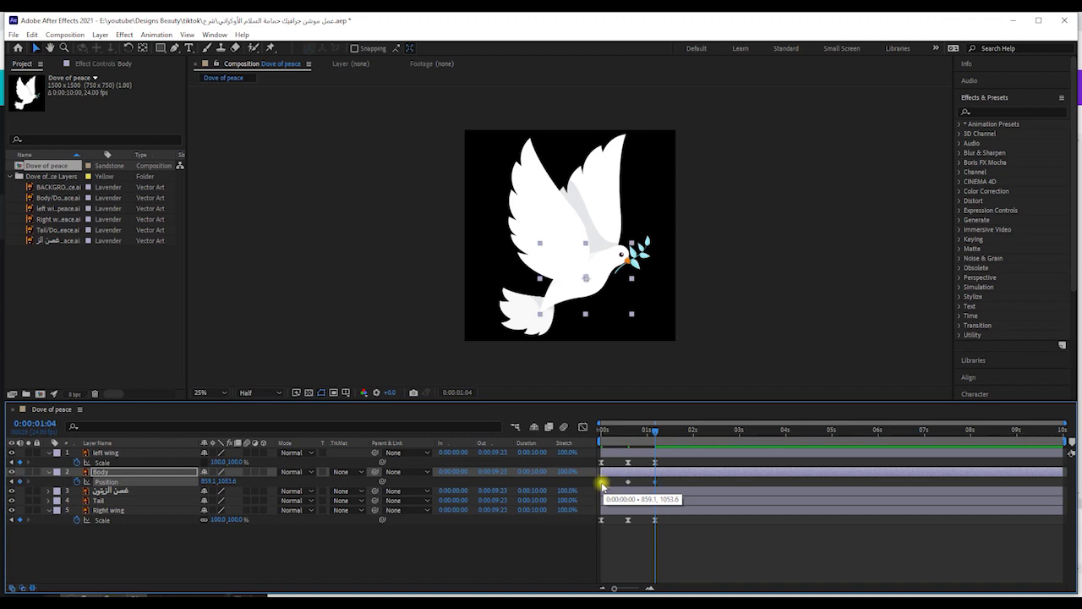
pyautogui.moveTo(677, 488); pyautogui.dragTo(632, 487)
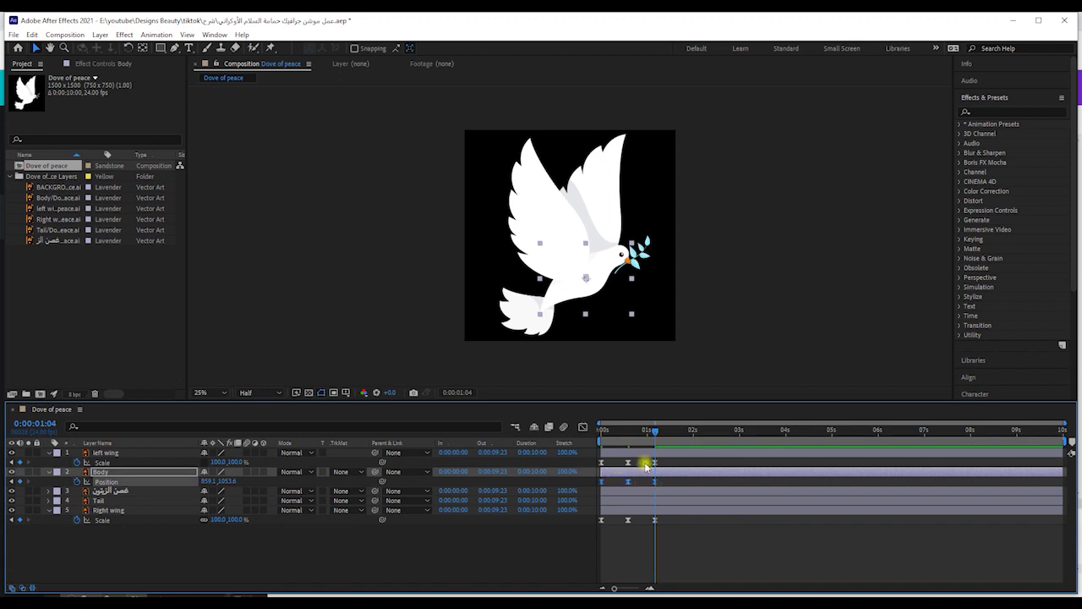
pyautogui.moveTo(648, 435); pyautogui.dragTo(546, 444)
pyautogui.press('space')
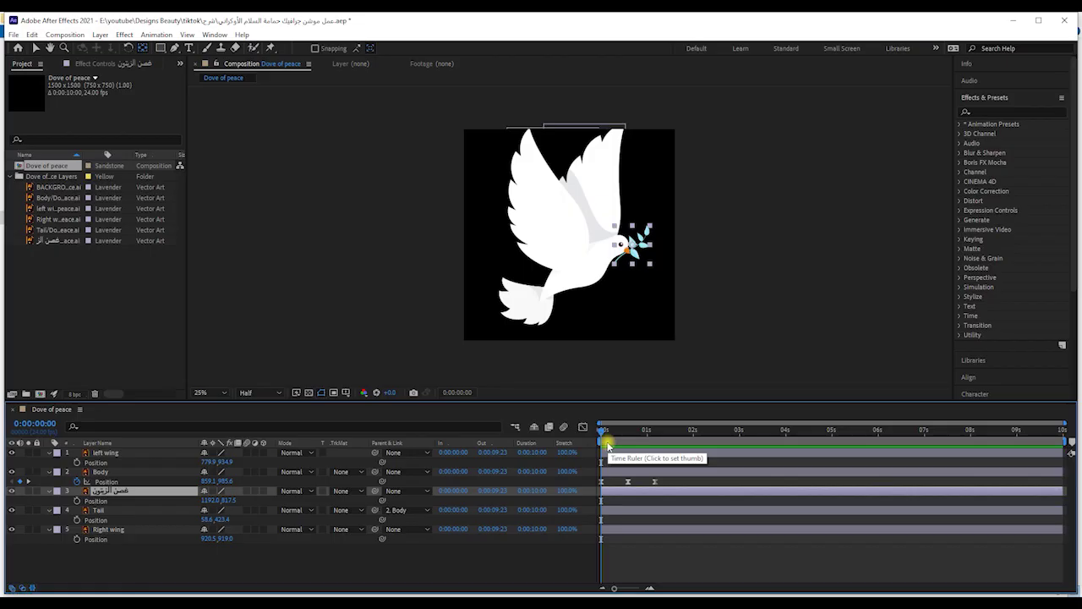
# Step: Keyframe the olive branch layer's Position at 0:00:00:00, and at 0:00:00:14 move the branch to 1192.0, 869.5
pyautogui.click(78, 501)
pyautogui.press('Return')
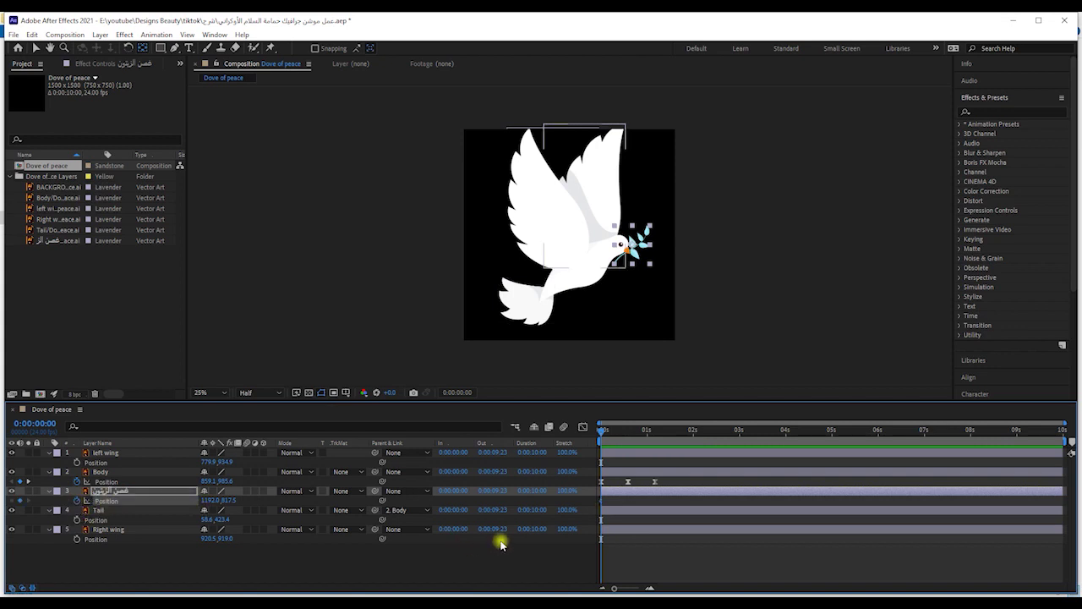
pyautogui.click(28, 481)
pyautogui.moveTo(586, 510); pyautogui.dragTo(651, 382)
pyautogui.press('Down')
pyautogui.press('Down')
pyautogui.press('Down')
pyautogui.press('Down')
pyautogui.press('Down')
pyautogui.press('Down')
pyautogui.press('Down')
pyautogui.press('Down')
pyautogui.press('Down')
pyautogui.press('Down')
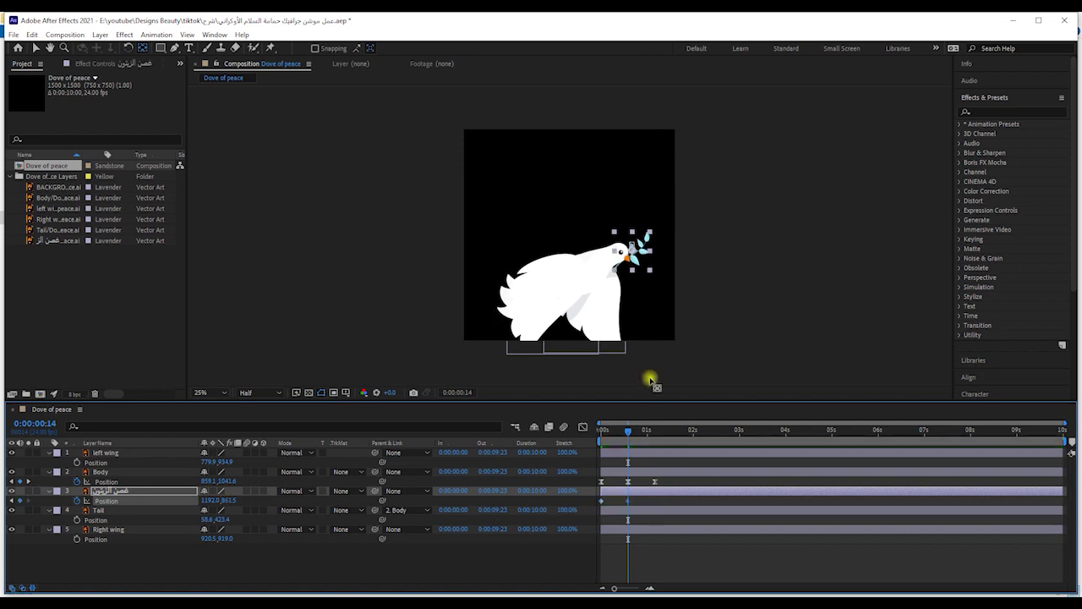
pyautogui.press('Up')
pyautogui.press('Up')
pyautogui.press('Up')
pyautogui.press('Up')
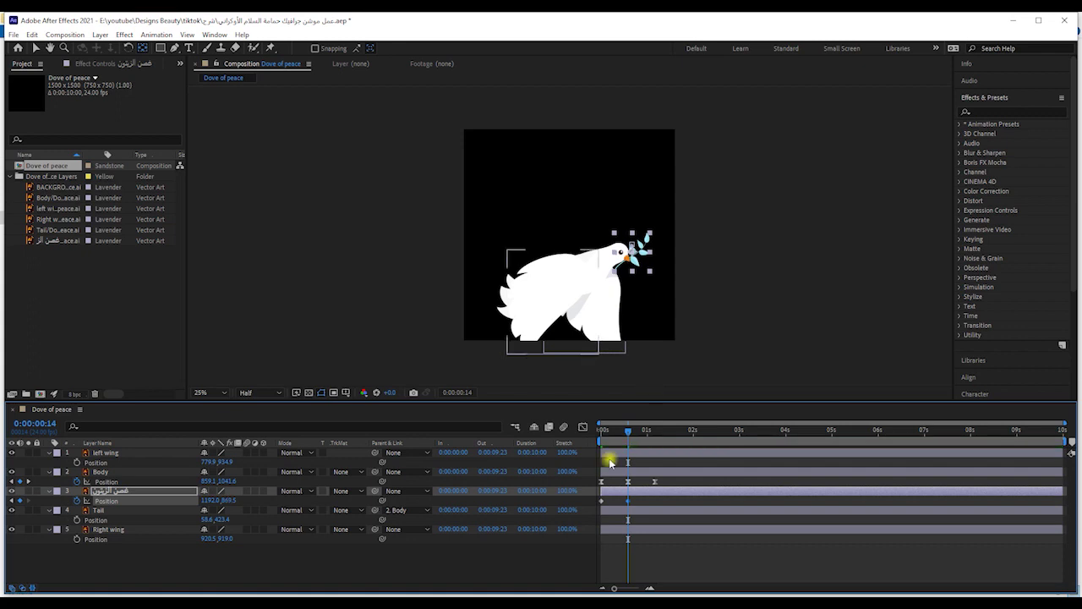
# Step: Copy the olive branch layer's first Position keyframe to 0:00:01:04
pyautogui.press('k')
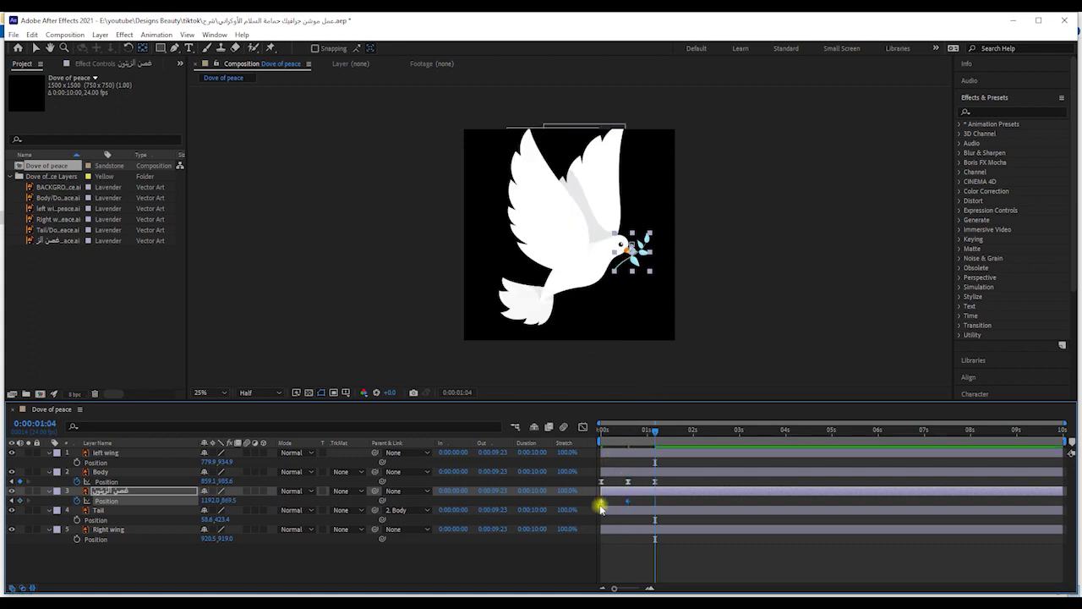
pyautogui.click(601, 500)
pyautogui.click(31, 35)
pyautogui.click(55, 111)
pyautogui.click(619, 467)
pyautogui.click(32, 35)
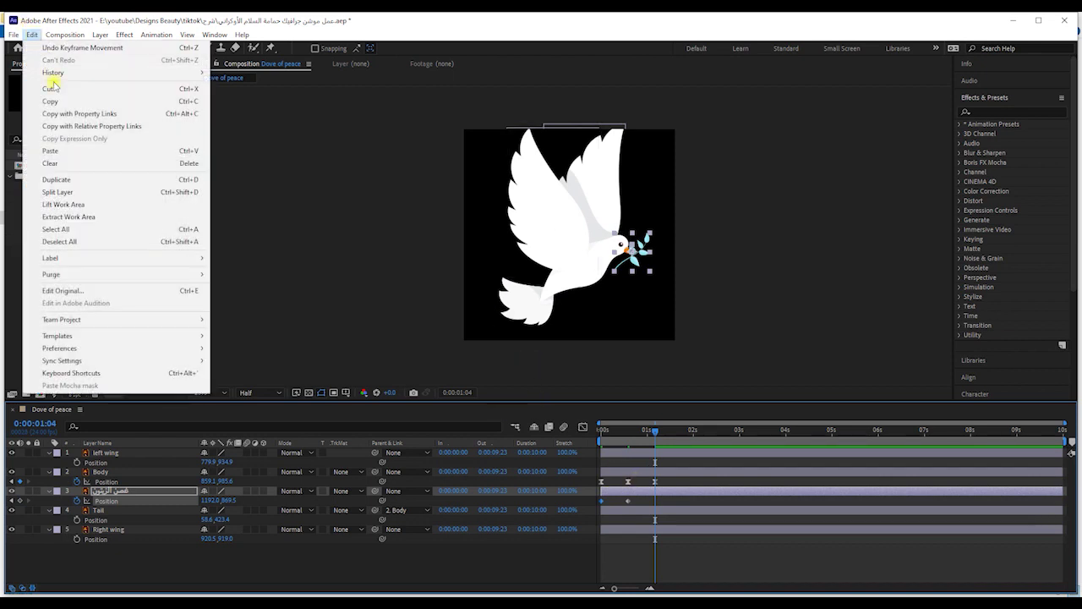
pyautogui.click(62, 150)
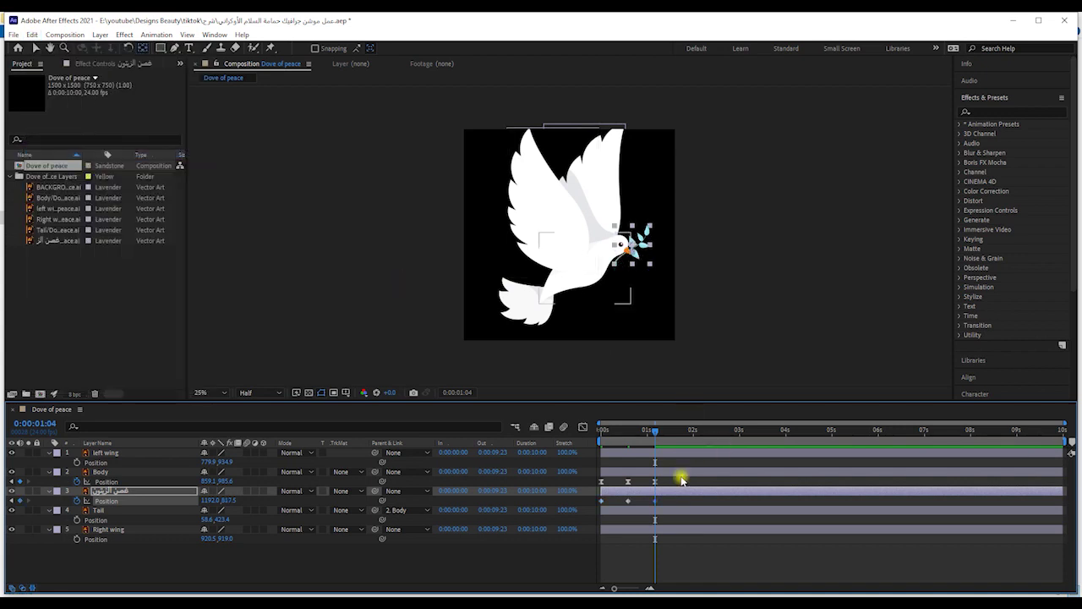
# Step: Apply Easy Ease to all three of the olive branch's Position keyframes and preview the animation
pyautogui.click(649, 503)
pyautogui.moveTo(581, 493); pyautogui.dragTo(580, 490)
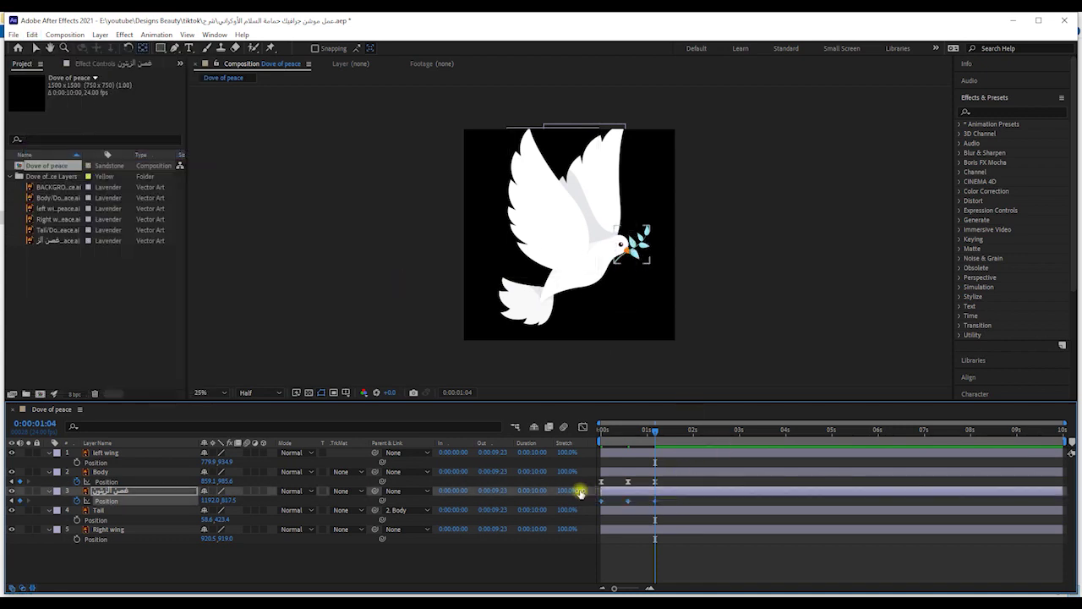
pyautogui.rightClick(627, 502)
pyautogui.moveTo(658, 493)
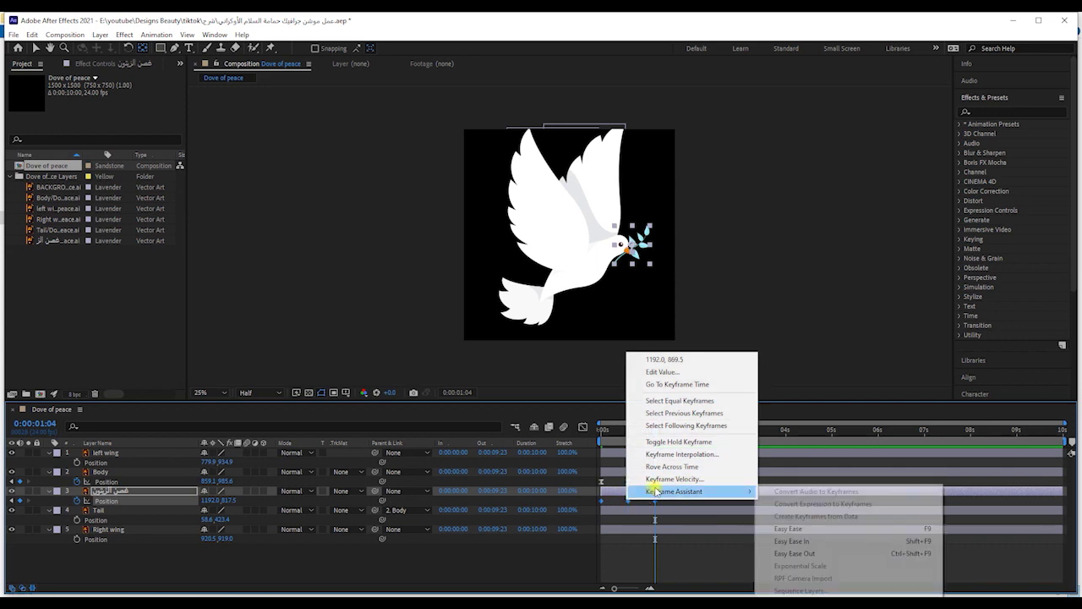
pyautogui.click(818, 528)
pyautogui.press('space')
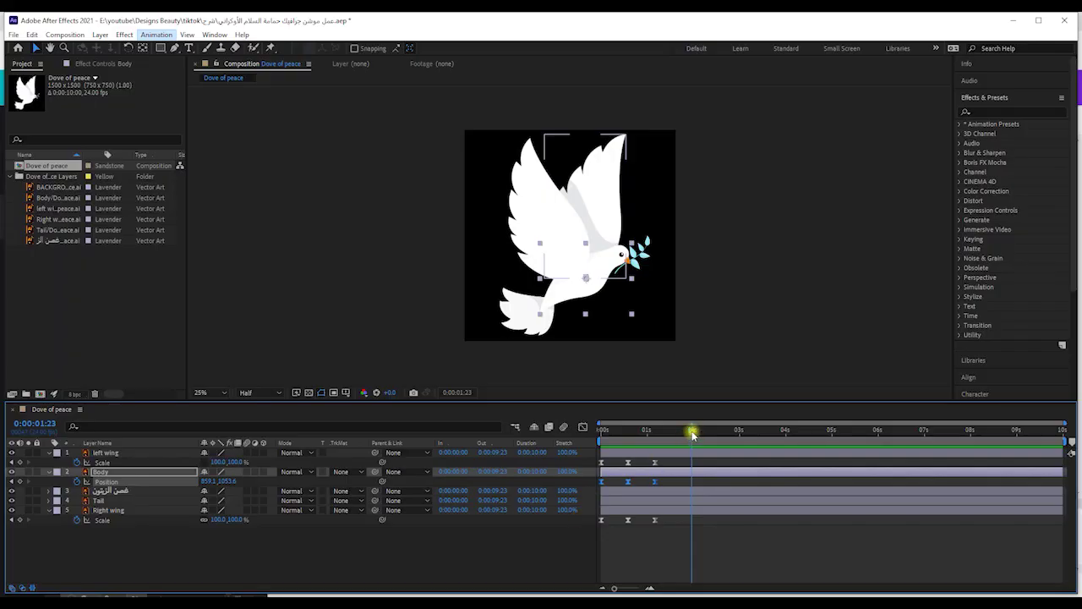
# Step: At 0:00:00:00, parent the Tail layer to Body and move its anchor point to where the tail joins the body
pyautogui.moveTo(691, 433); pyautogui.dragTo(544, 430)
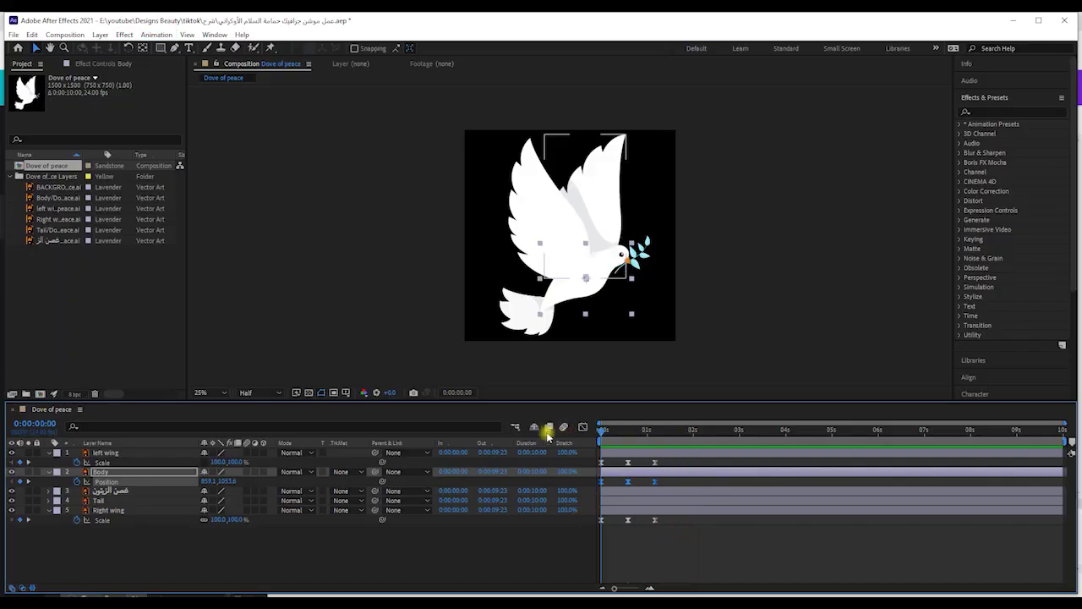
pyautogui.click(167, 501)
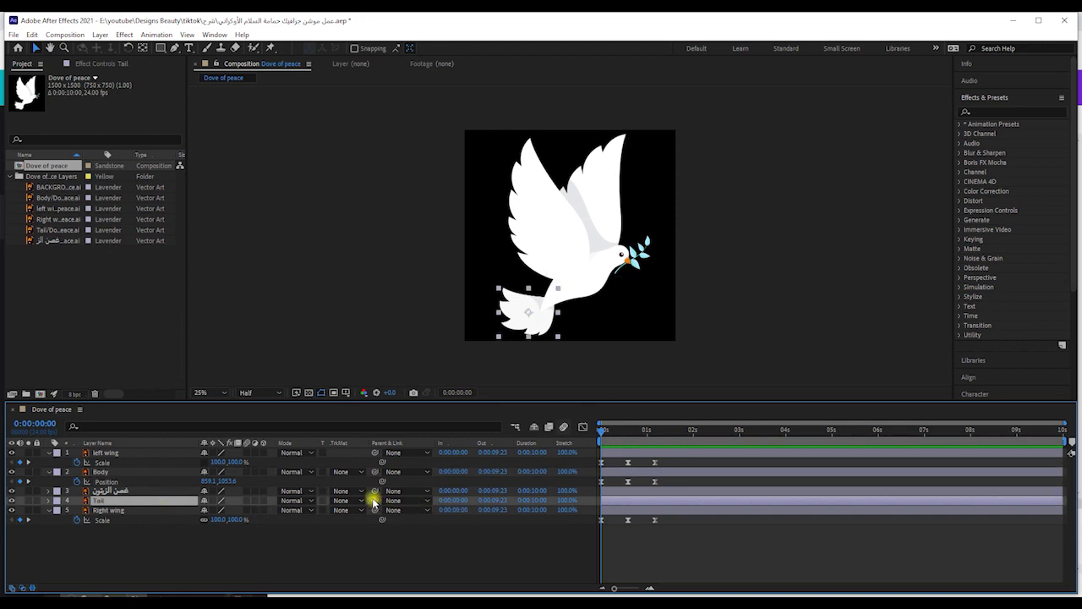
pyautogui.moveTo(374, 502); pyautogui.dragTo(115, 479)
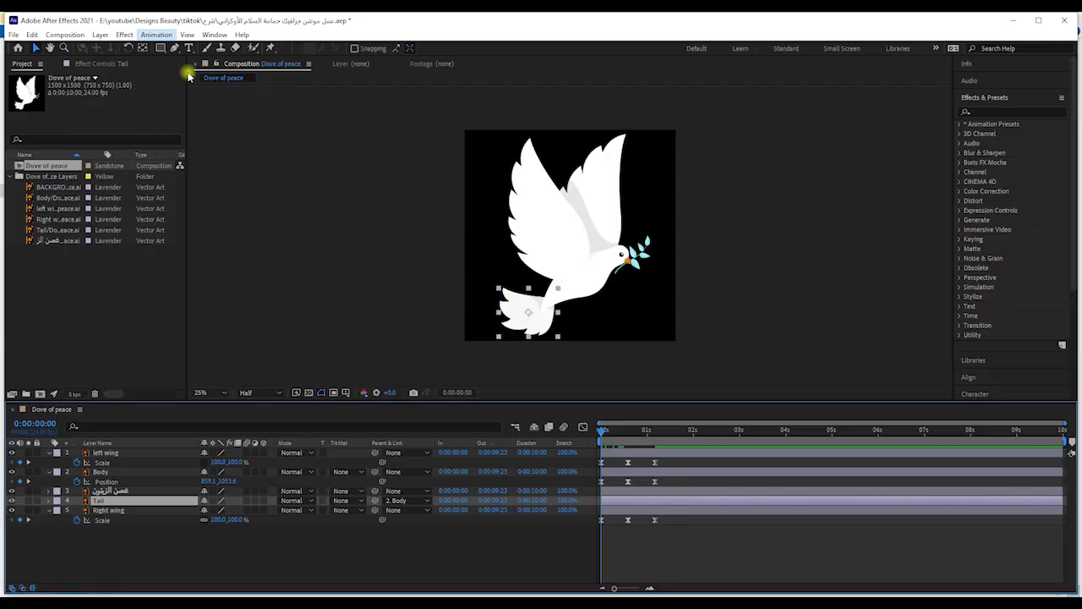
pyautogui.click(145, 48)
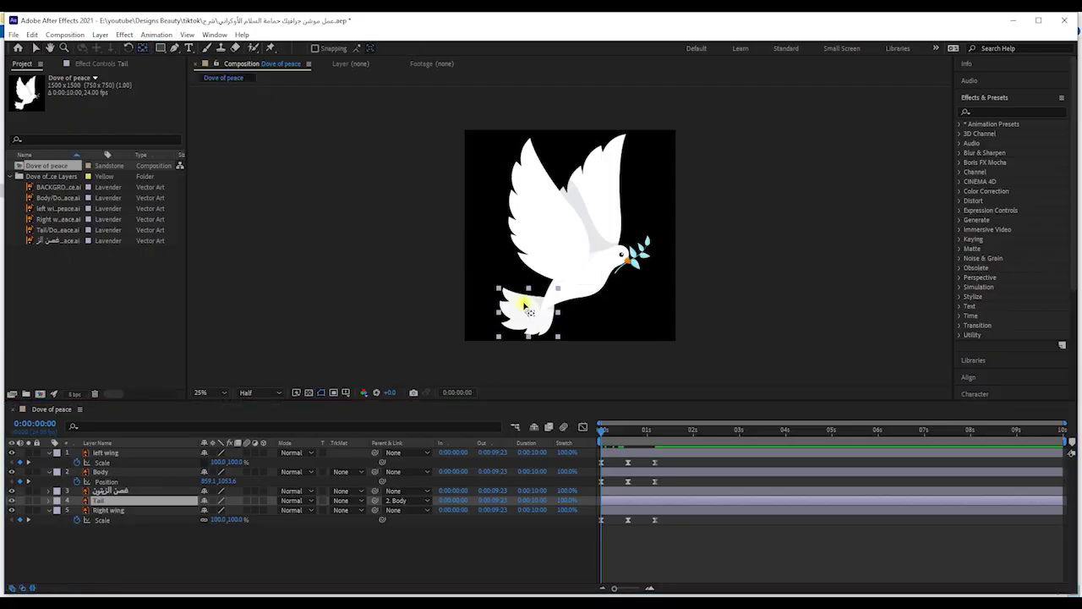
pyautogui.moveTo(530, 314); pyautogui.dragTo(545, 312)
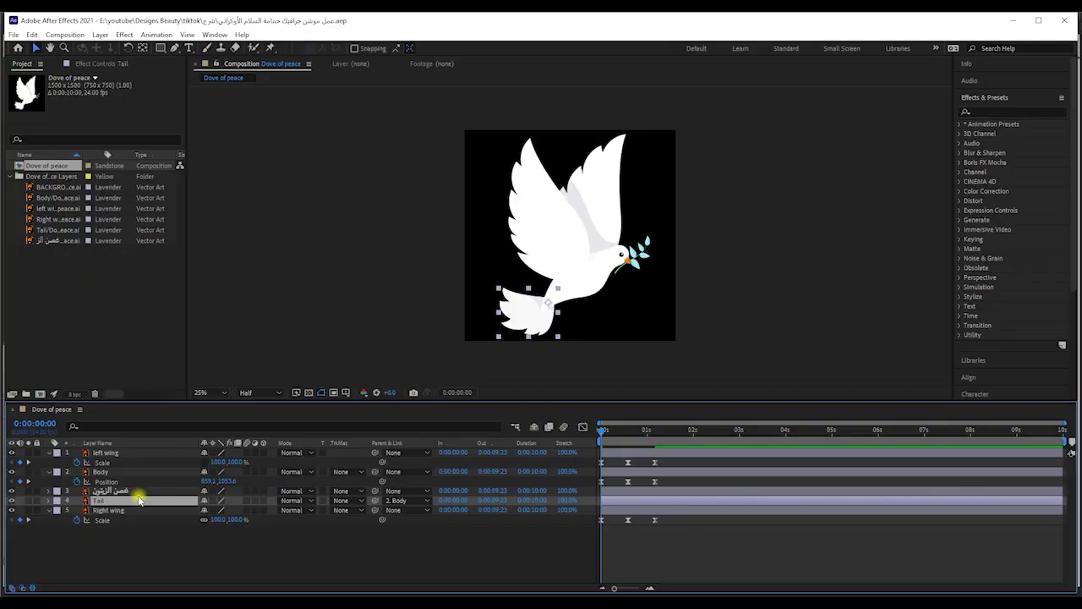
# Step: Keyframe the Tail layer's Rotation at 0:00:00:00, and at 0:00:00:14 rotate the tail to +15.5°
pyautogui.press('r')
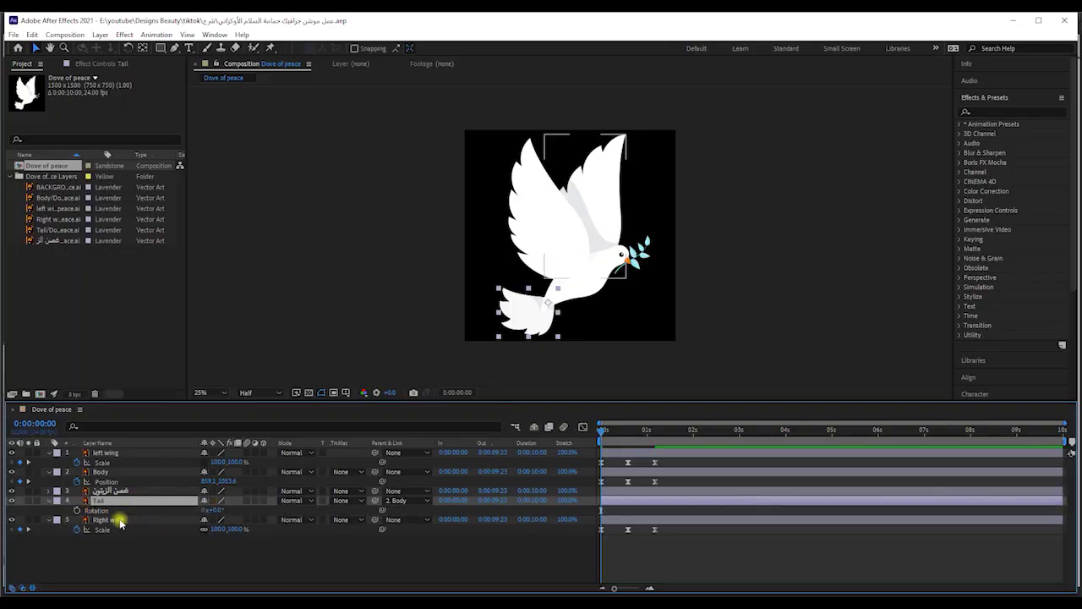
pyautogui.click(77, 511)
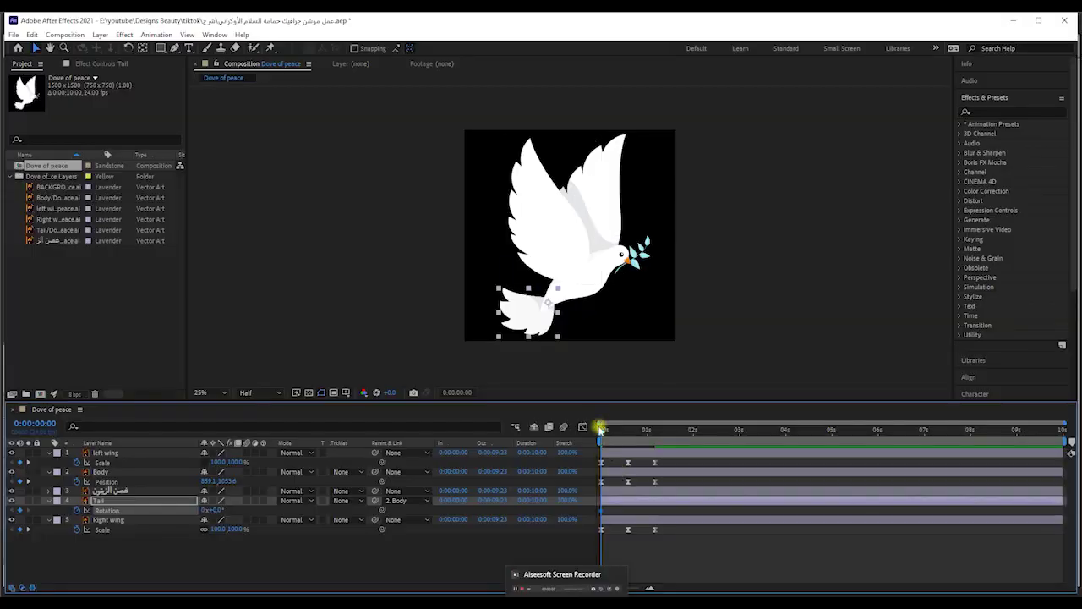
pyautogui.moveTo(608, 435); pyautogui.dragTo(628, 433)
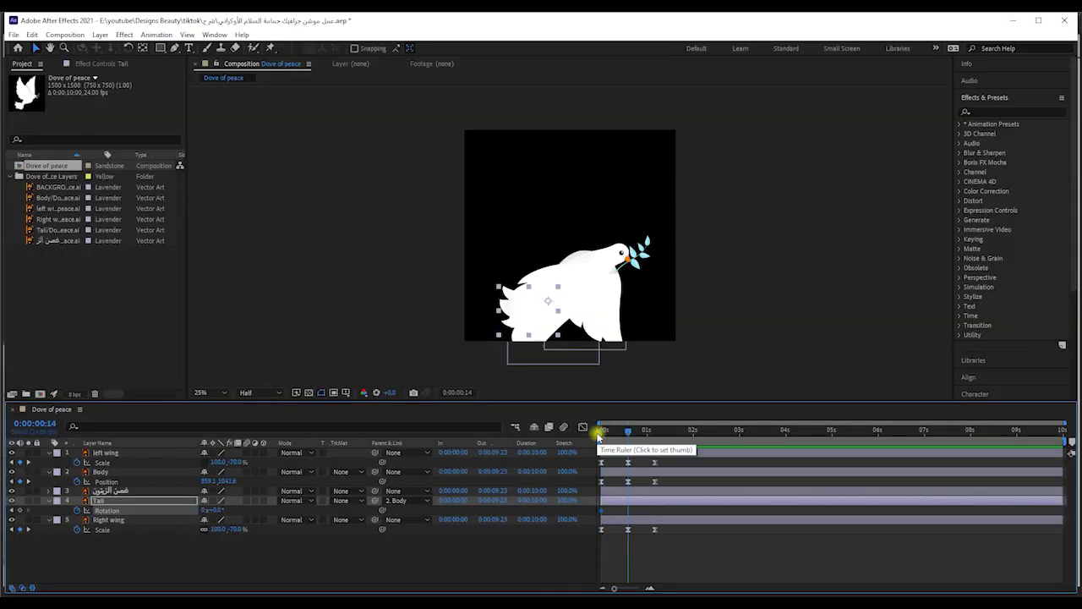
pyautogui.click(128, 47)
pyautogui.moveTo(527, 320)
pyautogui.mouseDown()
pyautogui.moveTo(498, 314)
pyautogui.moveTo(509, 295)
pyautogui.moveTo(514, 318)
pyautogui.mouseUp()
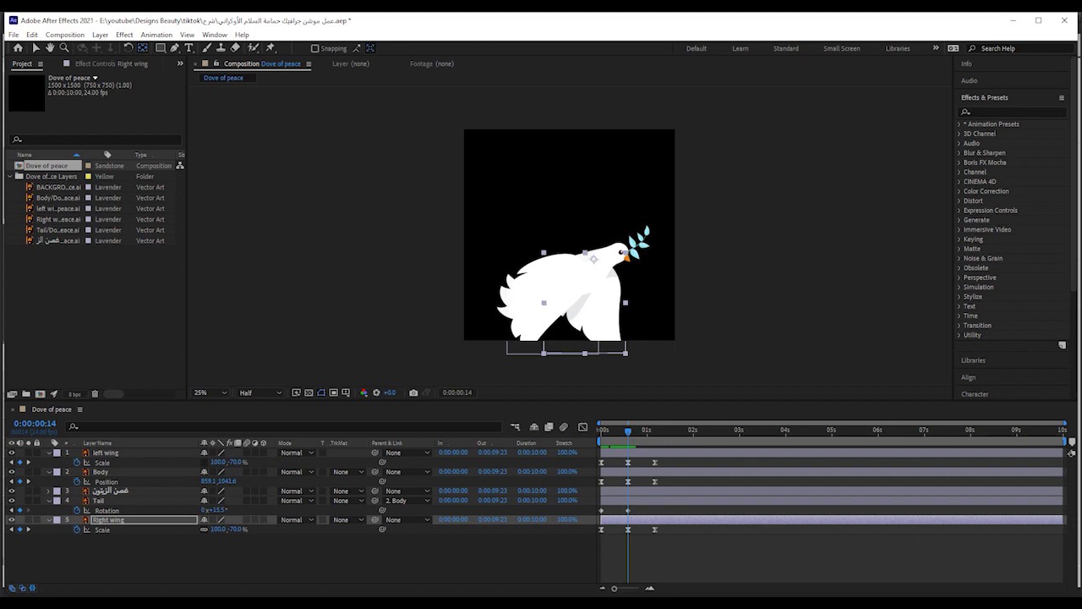
# Step: Copy the Tail's first Rotation keyframe to 0:00:01:04
pyautogui.press('k')
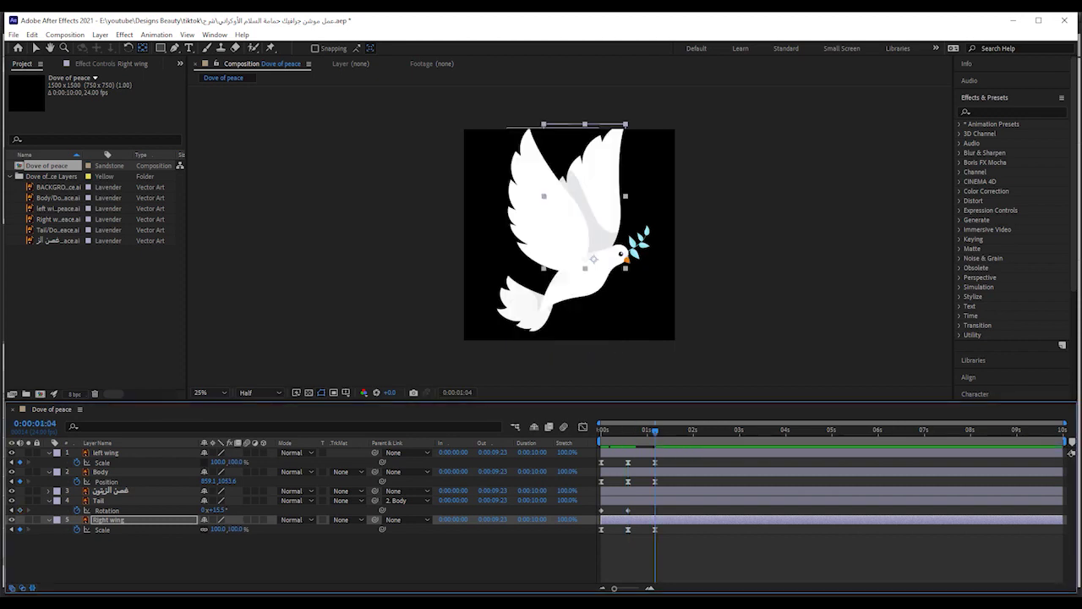
pyautogui.click(600, 510)
pyautogui.click(602, 511)
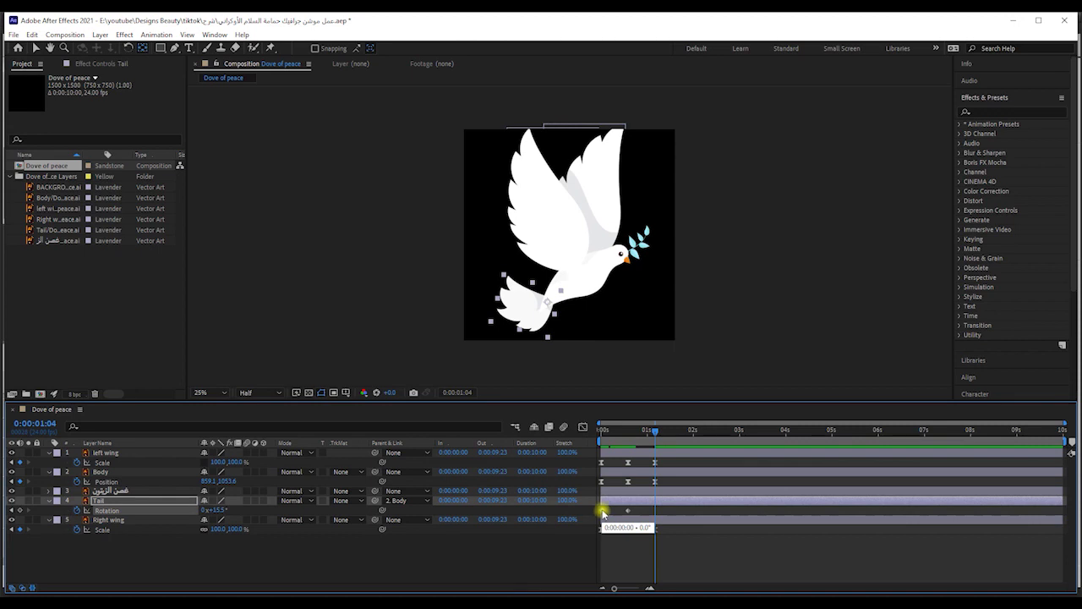
pyautogui.hotkey('ctrl', 'v')
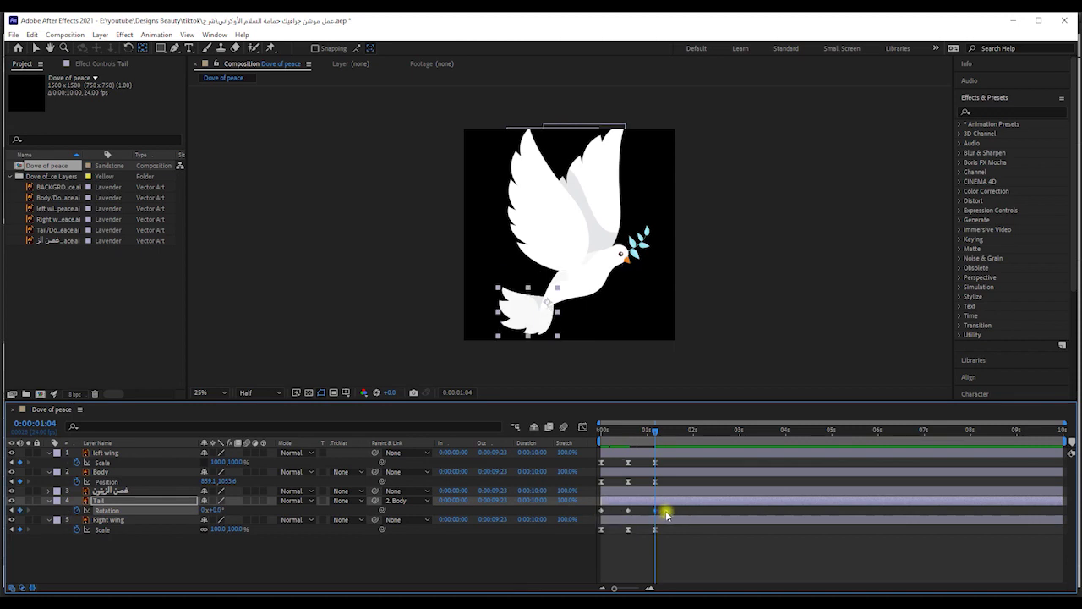
# Step: Apply Easy Ease to all of the Tail's Rotation keyframes and preview the whole animation
pyautogui.moveTo(676, 510); pyautogui.dragTo(600, 511)
pyautogui.rightClick(627, 511)
pyautogui.moveTo(676, 502)
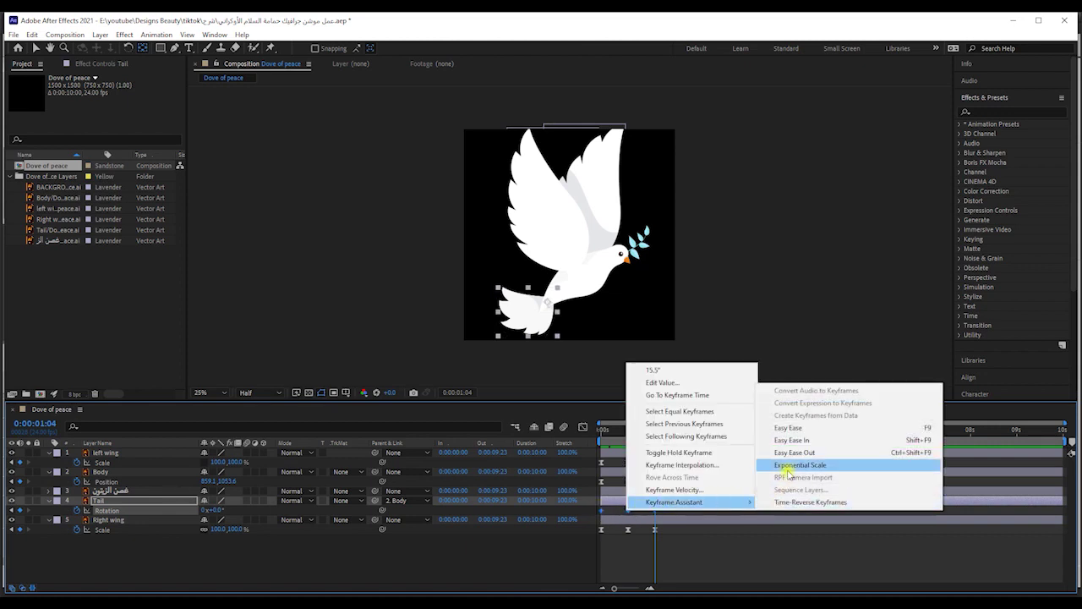
pyautogui.click(788, 427)
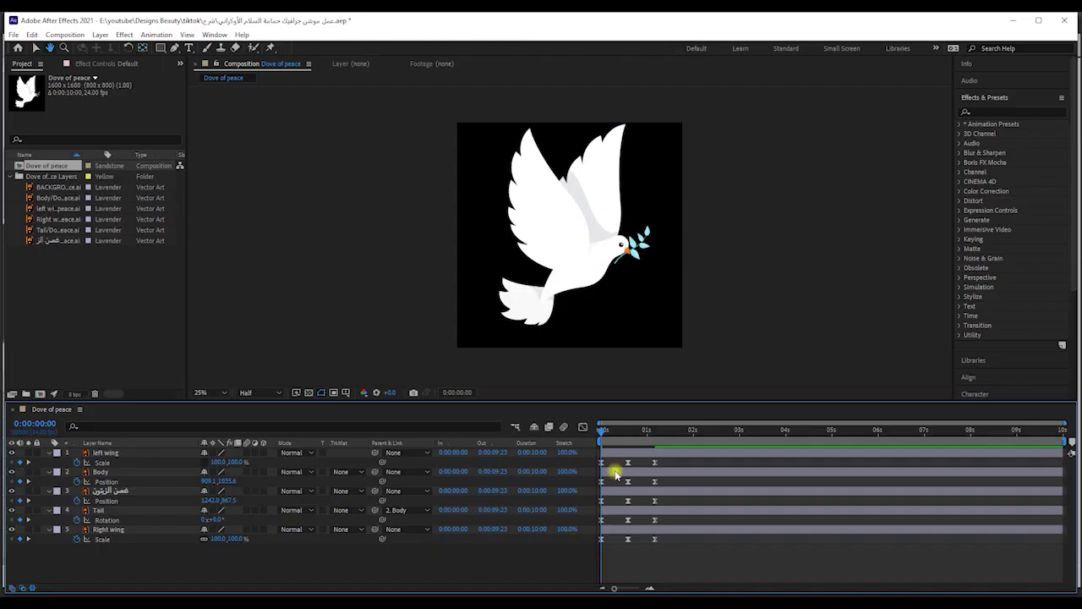
pyautogui.press('space')
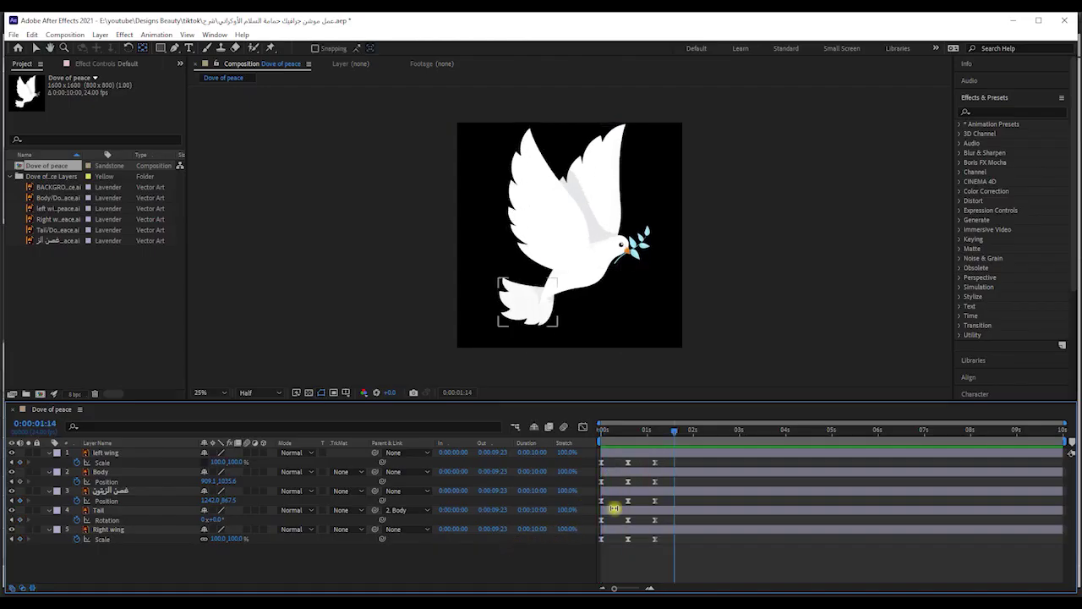
# Step: Compress the keyframes of all layers proportionally so the last ones sit at about one second, and preview the faster motion
pyautogui.moveTo(659, 545); pyautogui.dragTo(645, 466)
pyautogui.click(602, 431)
pyautogui.press('space')
pyautogui.press('space')
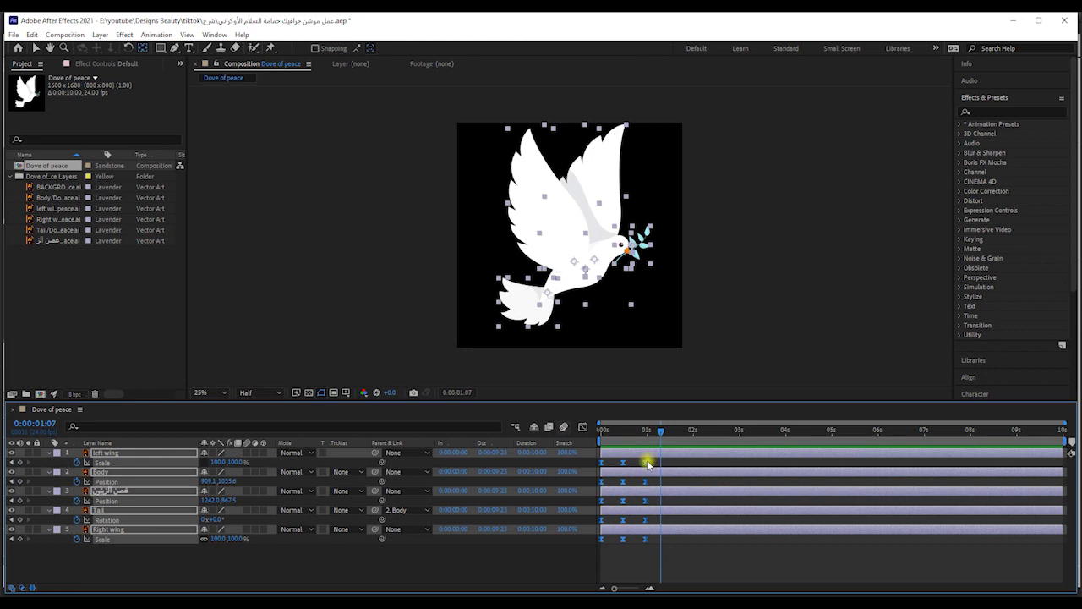
pyautogui.moveTo(649, 464)
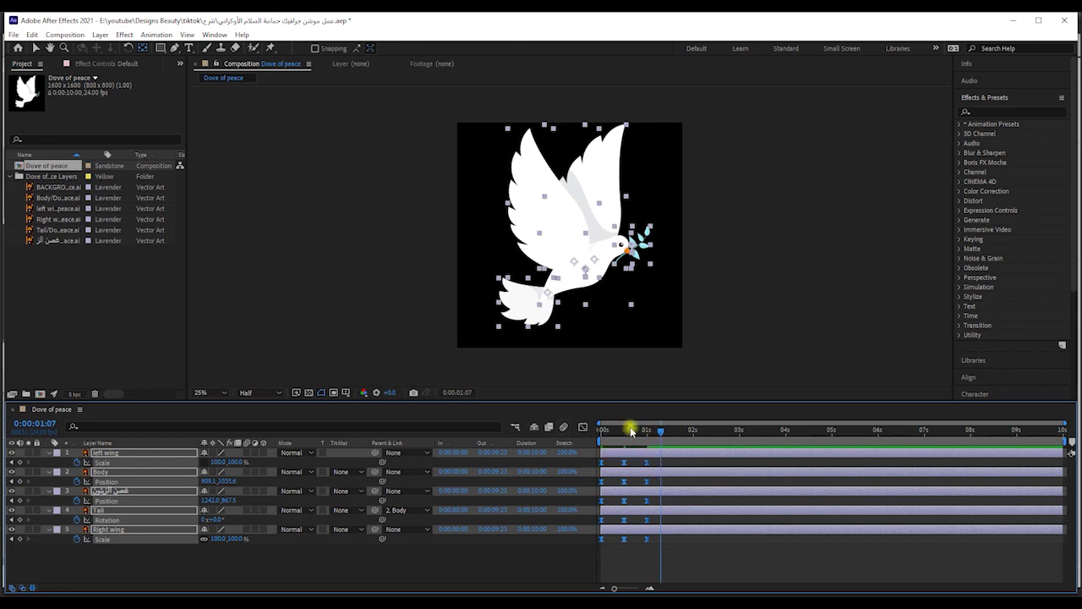
pyautogui.press('Home')
pyautogui.press('space')
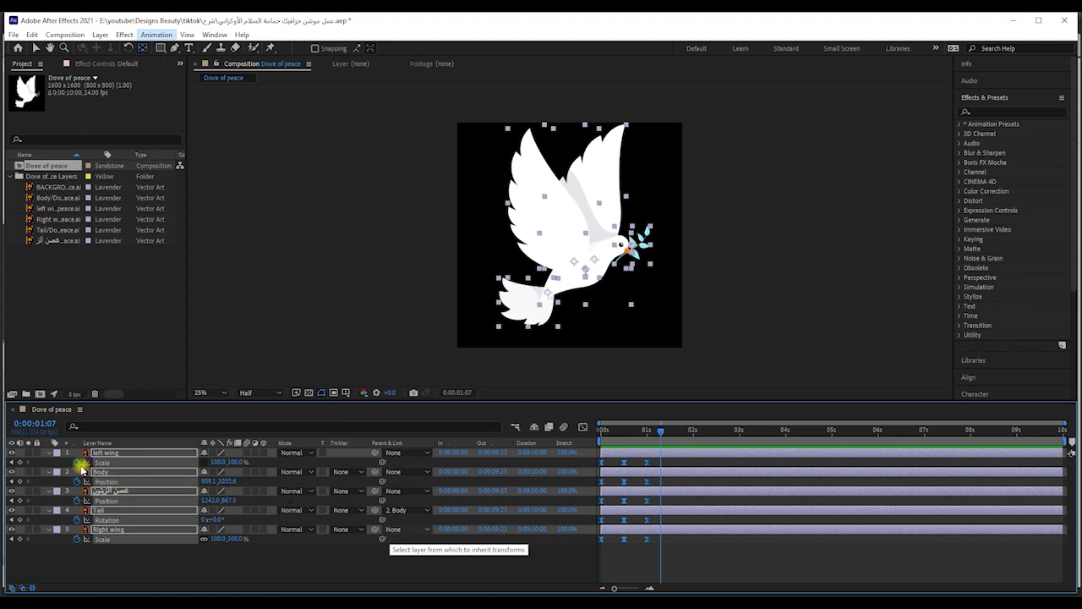
# Step: Enter the expression loopOut("cycle") for the left wing layer's Scale
pyautogui.keyDown('alt'); pyautogui.click(77, 463); pyautogui.keyUp('alt')
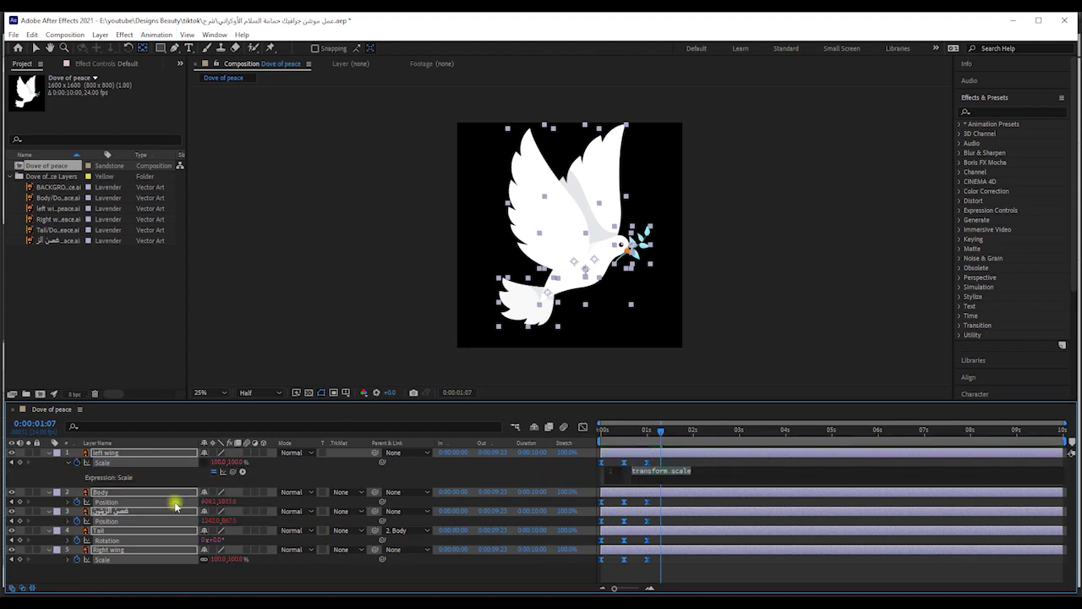
pyautogui.write('l')
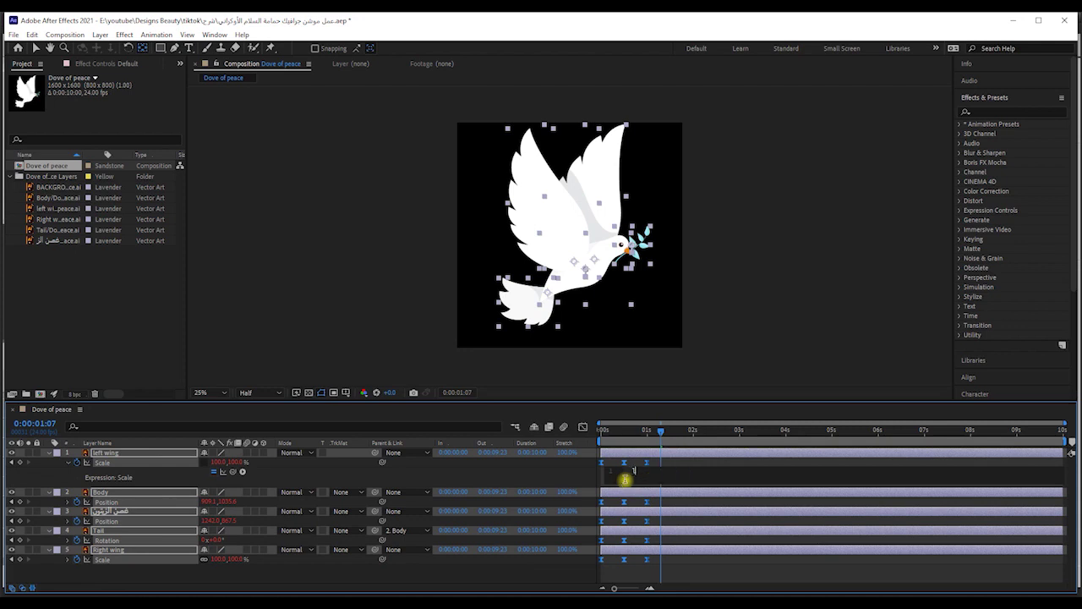
pyautogui.write('oo')
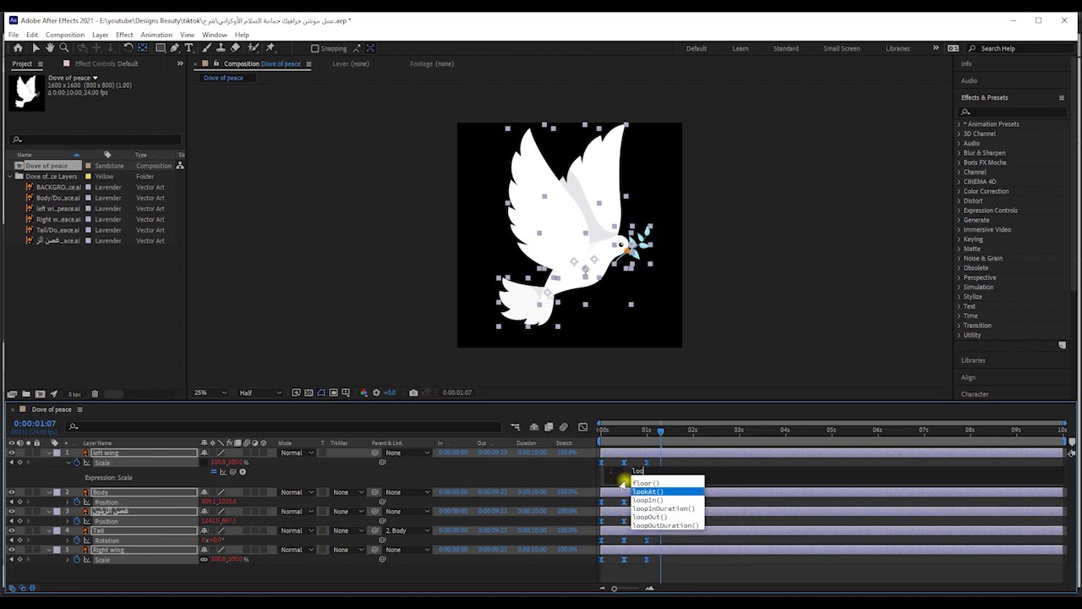
pyautogui.press('Down')
pyautogui.press('Down')
pyautogui.press('Down')
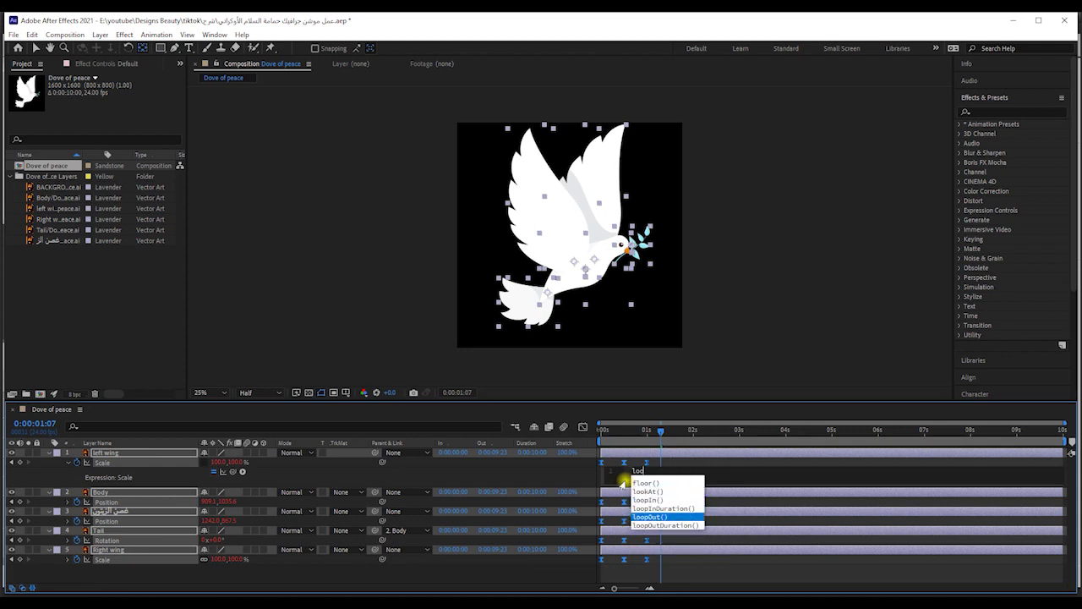
pyautogui.press('Return')
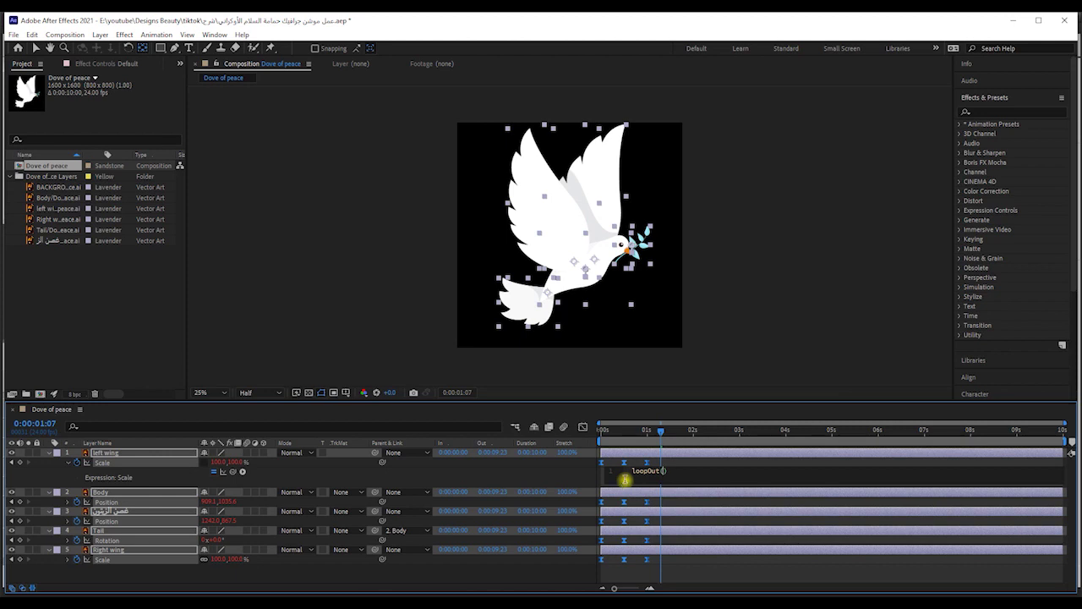
pyautogui.write('"')
pyautogui.press('Down')
pyautogui.press('Return')
# Step: Copy the loopOut("cycle") expression from the left wing's Scale to the Body layer's Position, replacing its existing expression
pyautogui.moveTo(645, 474); pyautogui.dragTo(643, 472)
pyautogui.rightClick(643, 472)
pyautogui.click(668, 519)
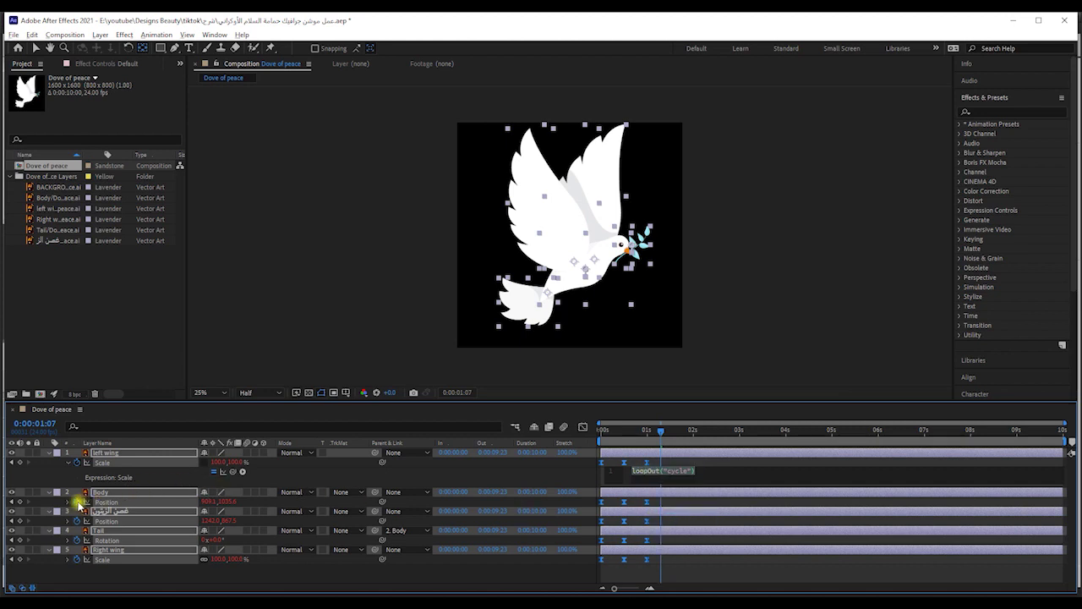
pyautogui.click(150, 459)
pyautogui.click(90, 495)
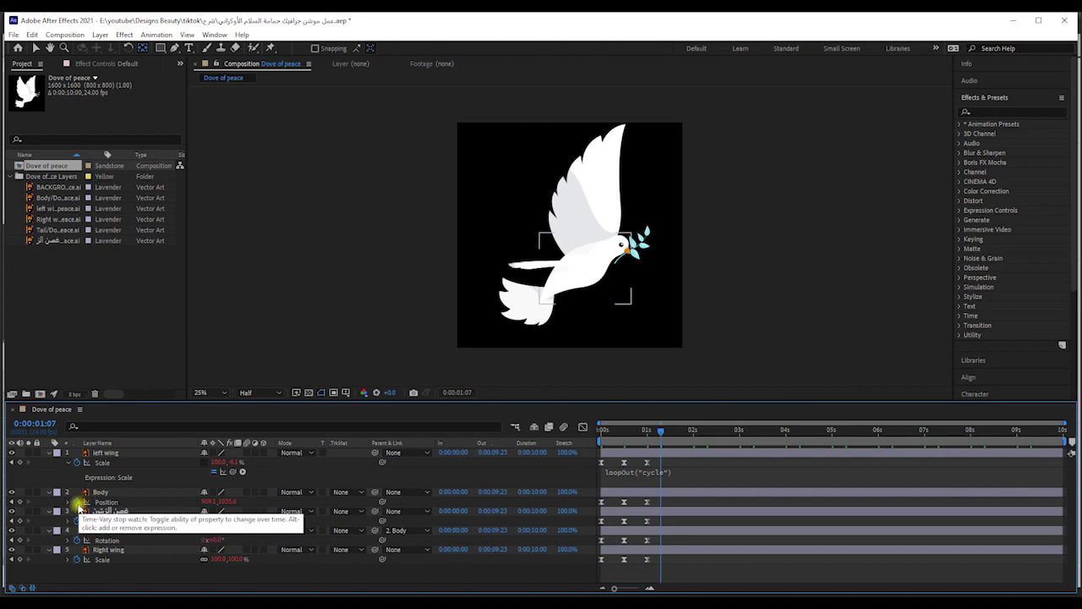
pyautogui.click(78, 506)
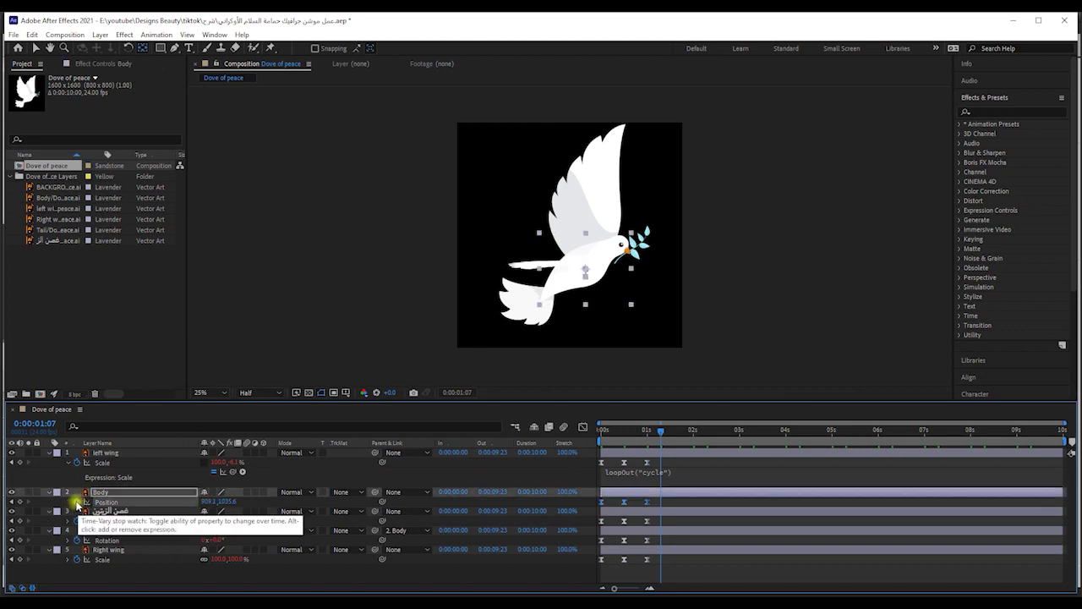
pyautogui.keyDown('alt'); pyautogui.click(76, 505); pyautogui.keyUp('alt')
pyautogui.hotkey('ctrl', 'v')
pyautogui.click(527, 515)
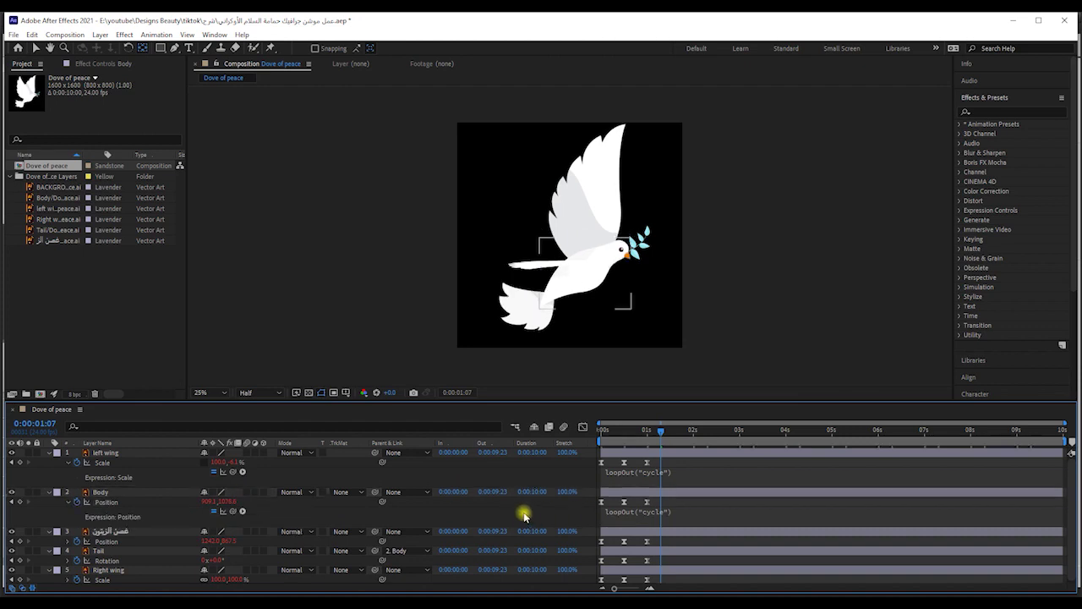
# Step: Add the copied loopOut("cycle") expression to the olive branch layer's Position, replacing the default transform.position
pyautogui.click(77, 542)
pyautogui.press('F2')
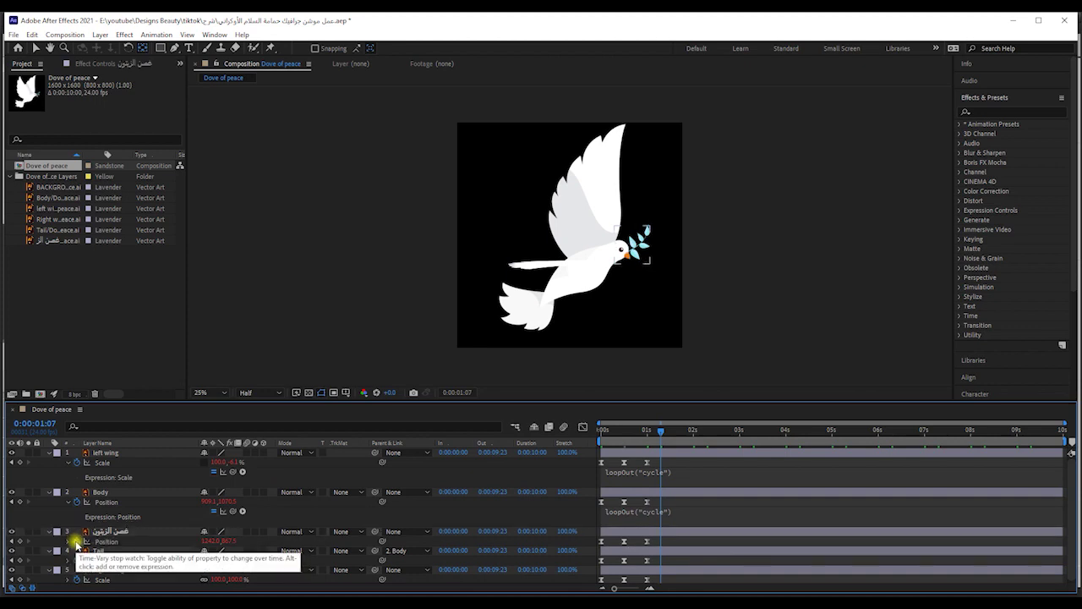
pyautogui.click(77, 542)
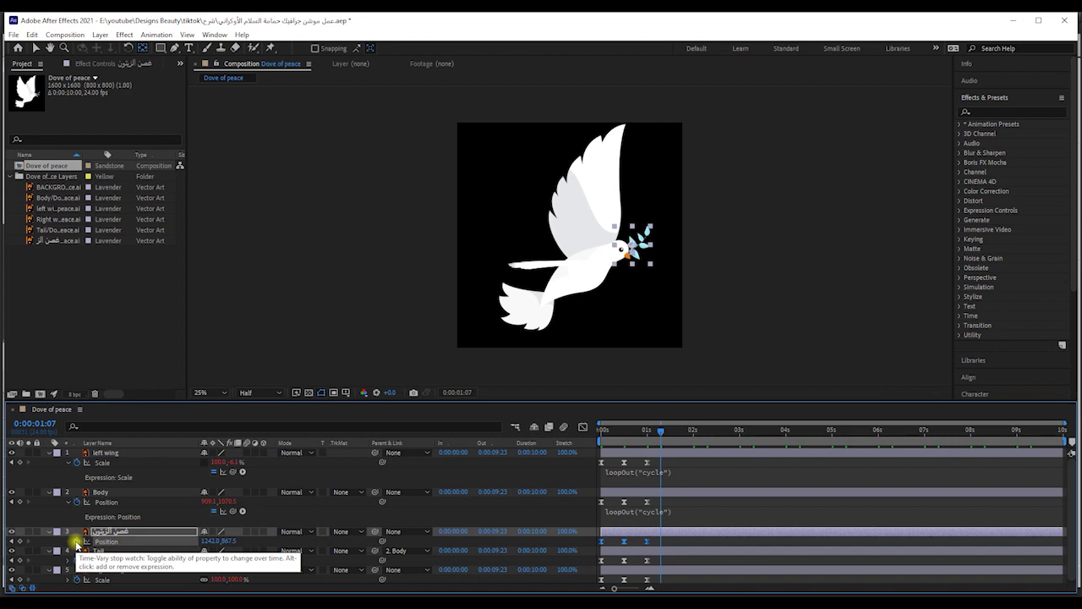
pyautogui.keyDown('alt'); pyautogui.click(77, 542); pyautogui.keyUp('alt')
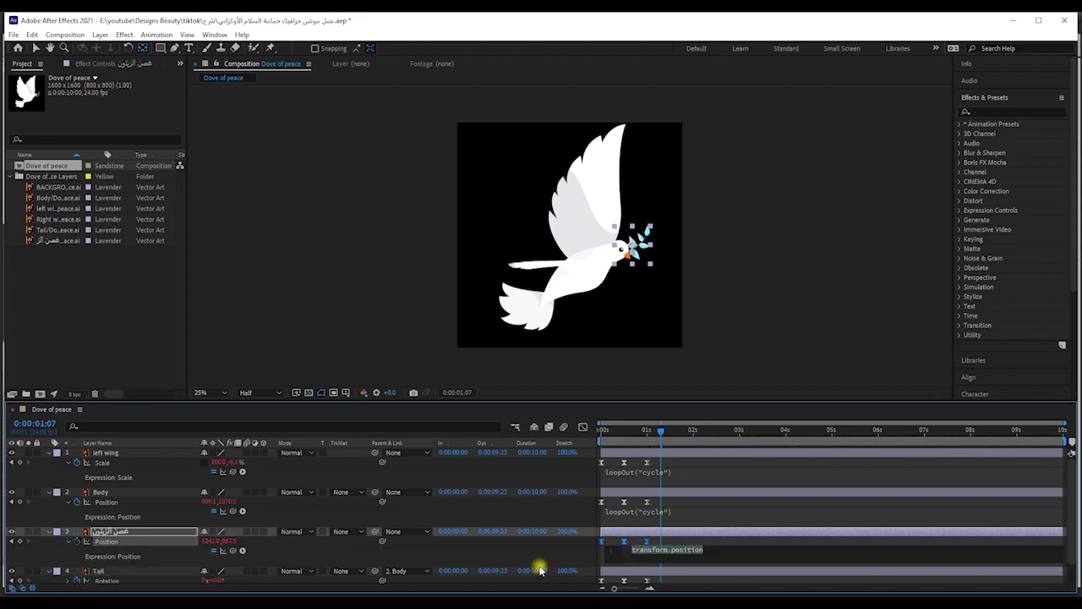
pyautogui.hotkey('ctrl', 'v')
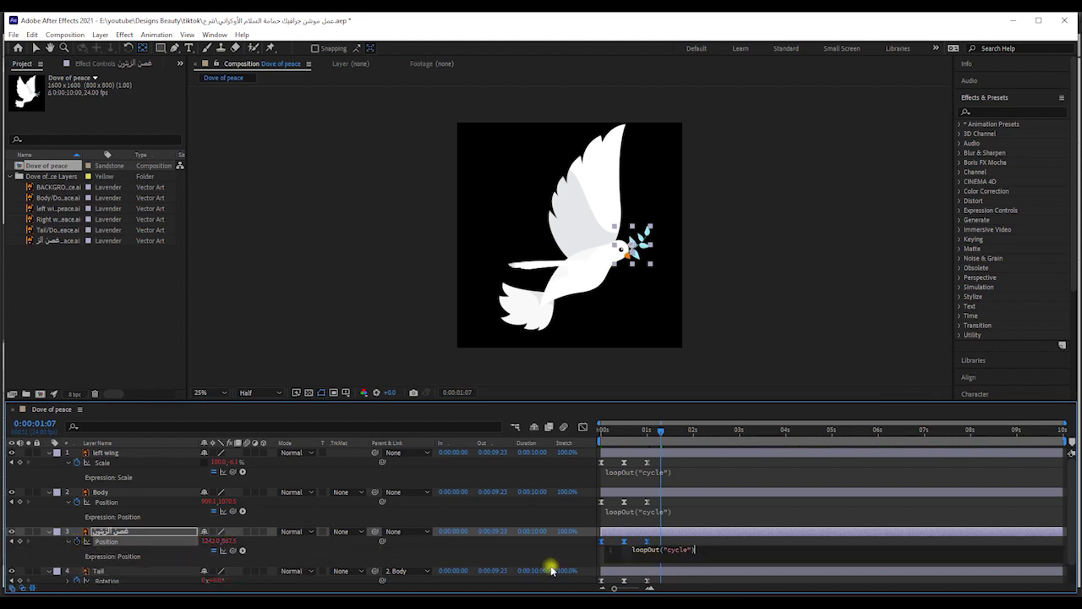
pyautogui.click(594, 556)
# Step: Add the copied loopOut("cycle") expression to the Tail layer's Rotation, replacing the default transform.rotation
pyautogui.scroll(-1, 571, 550)
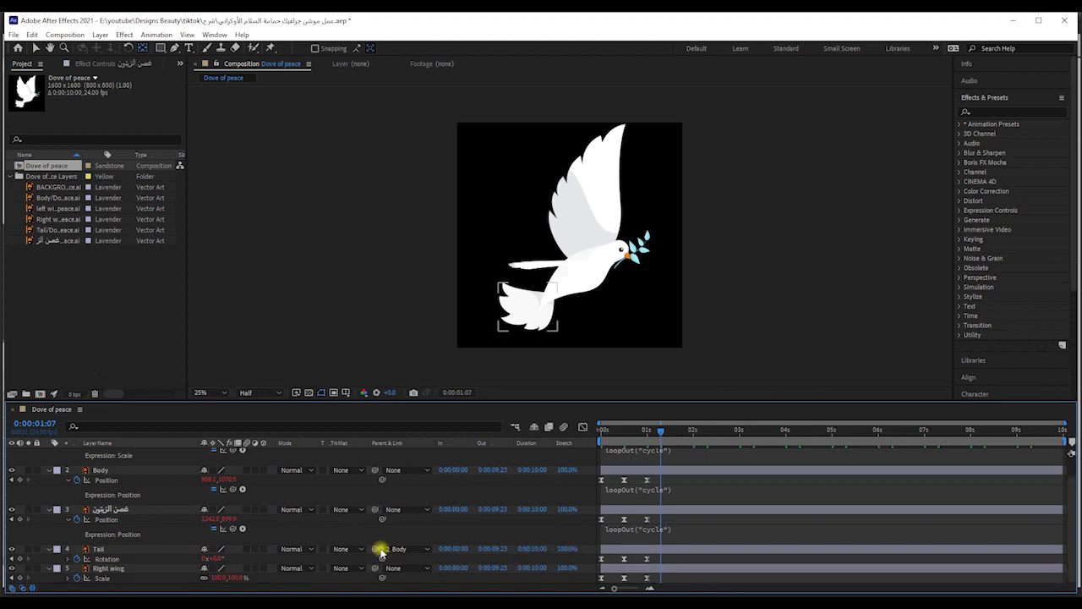
pyautogui.click(79, 557)
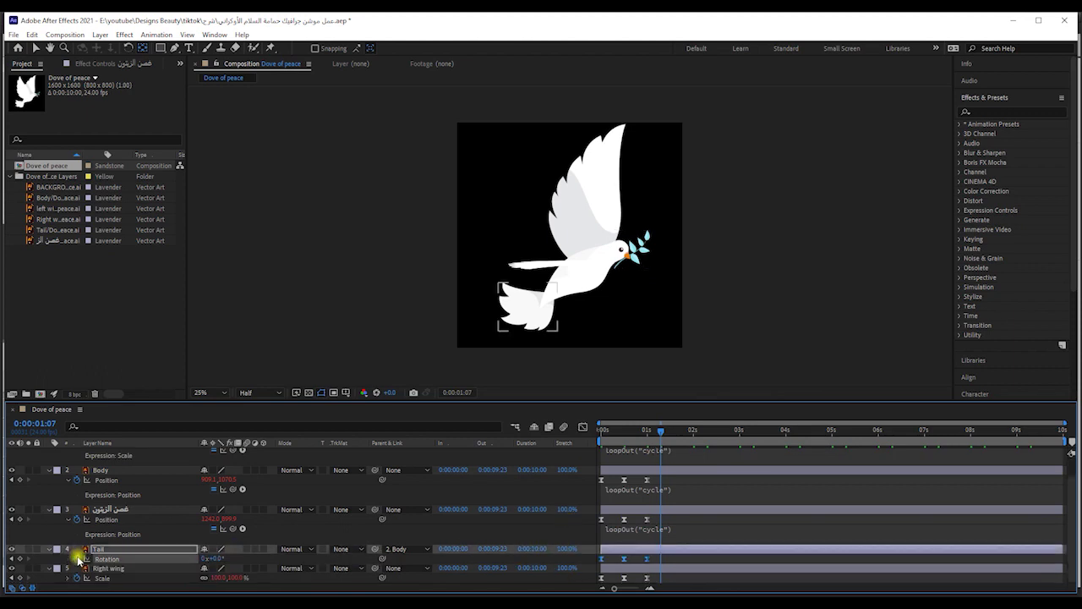
pyautogui.keyDown('alt'); pyautogui.click(77, 559); pyautogui.keyUp('alt')
pyautogui.click(848, 576)
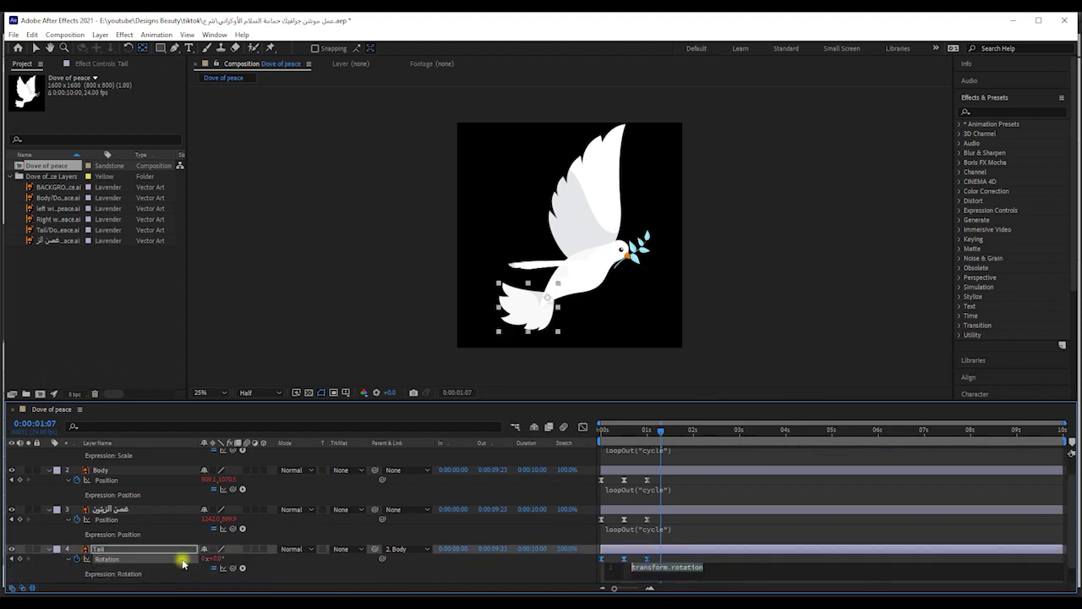
pyautogui.hotkey('ctrl', 'v')
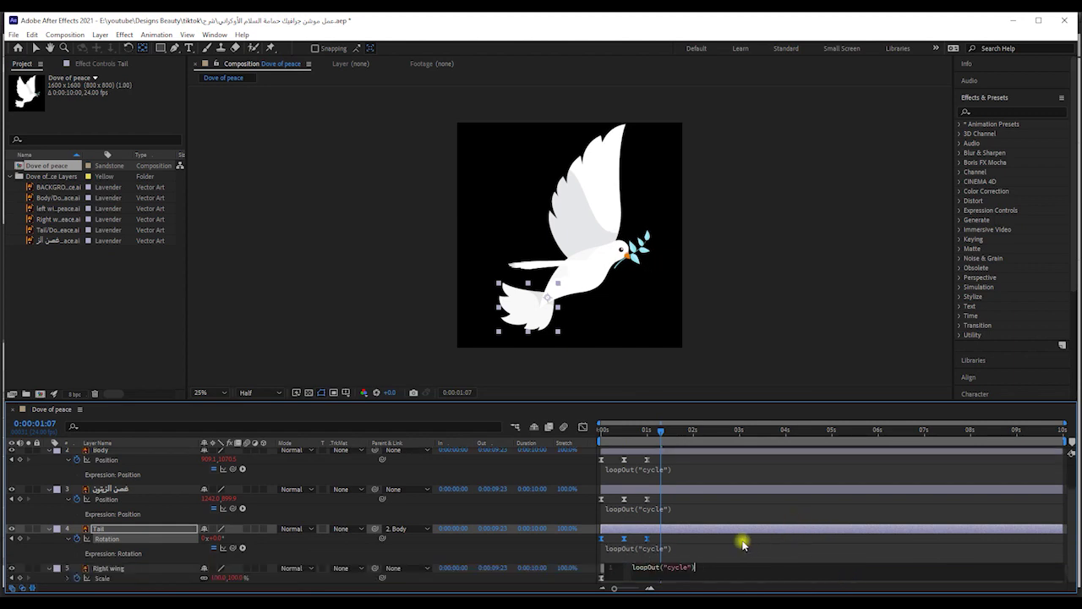
pyautogui.click(532, 546)
# Step: Add the copied loopOut("cycle") expression to the Right wing layer's Scale and preview the looping animation from the first frame
pyautogui.click(121, 567)
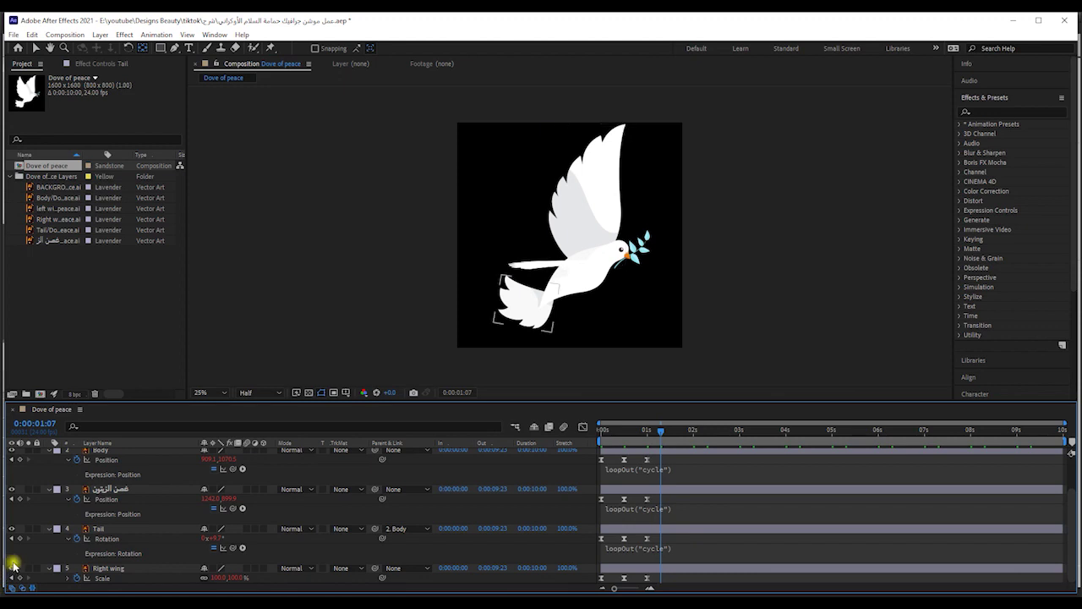
pyautogui.click(78, 580)
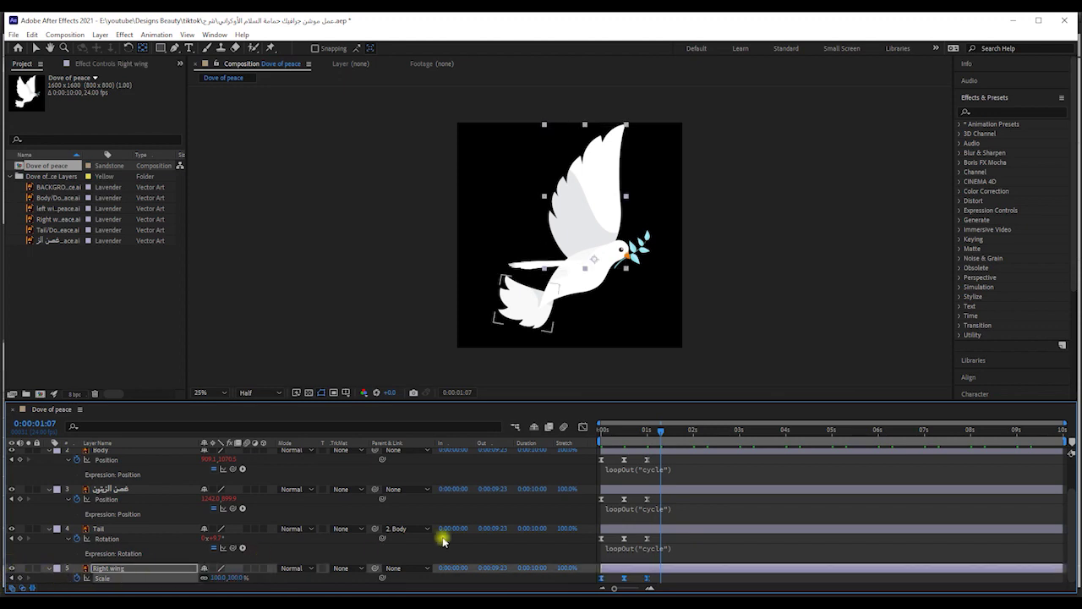
pyautogui.keyDown('alt'); pyautogui.click(77, 579); pyautogui.keyUp('alt')
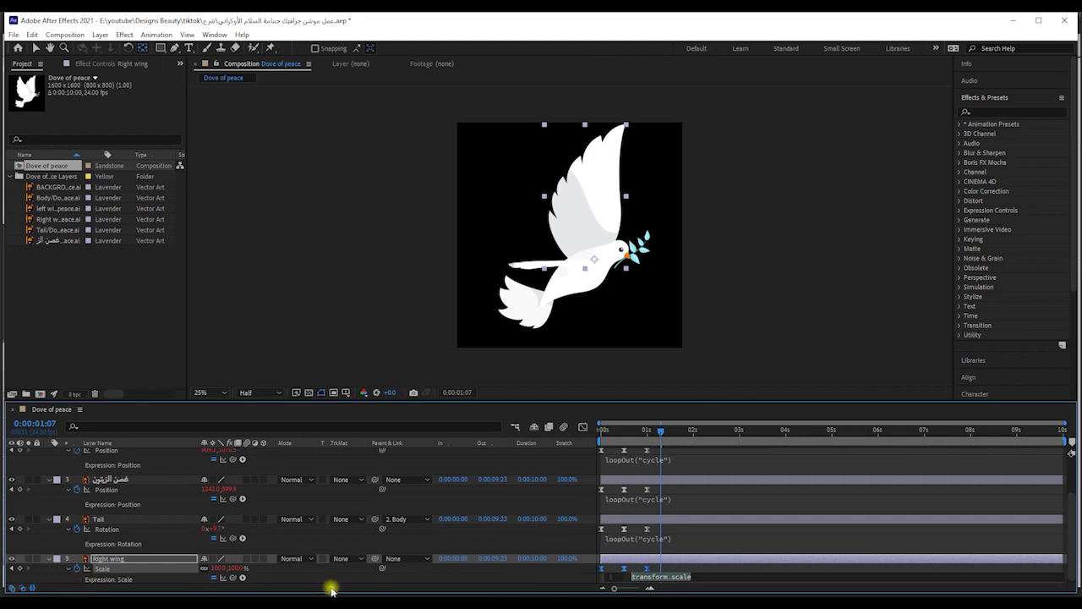
pyautogui.hotkey('ctrl', 'v')
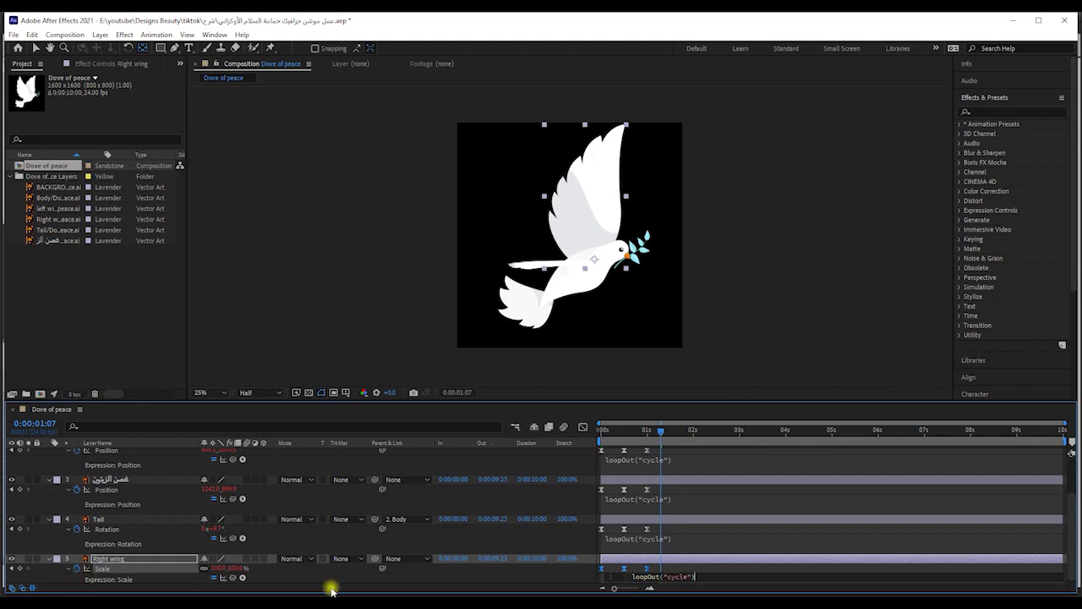
pyautogui.click(504, 574)
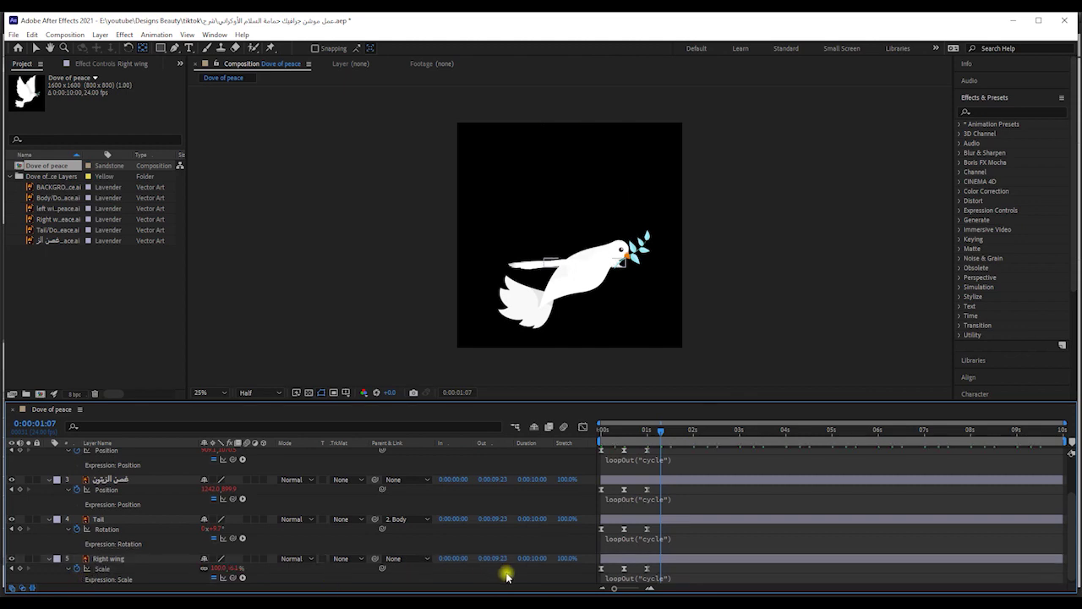
pyautogui.click(603, 430)
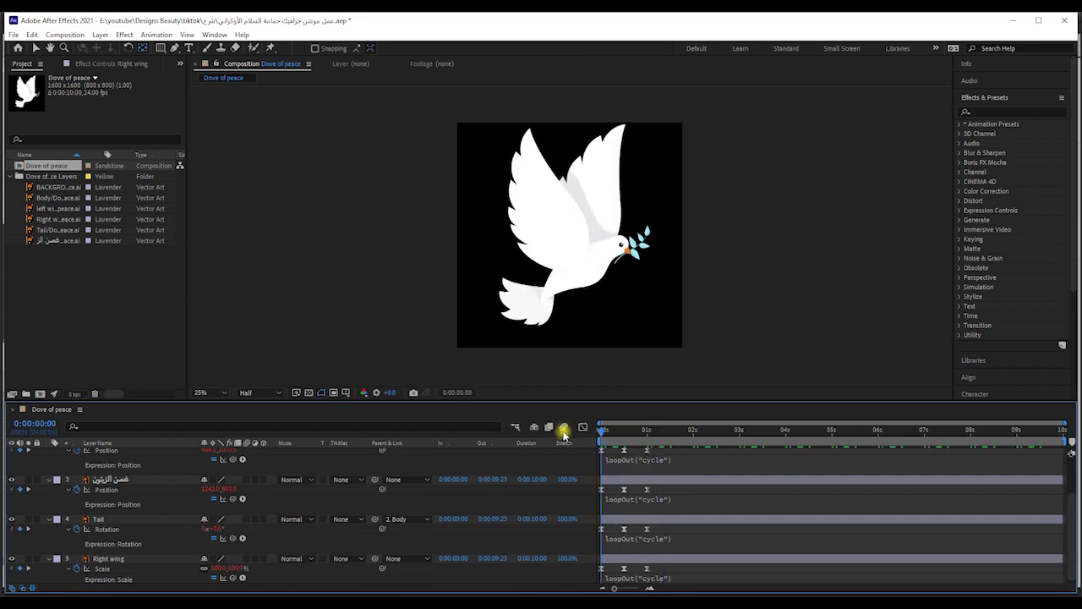
pyautogui.press('space')
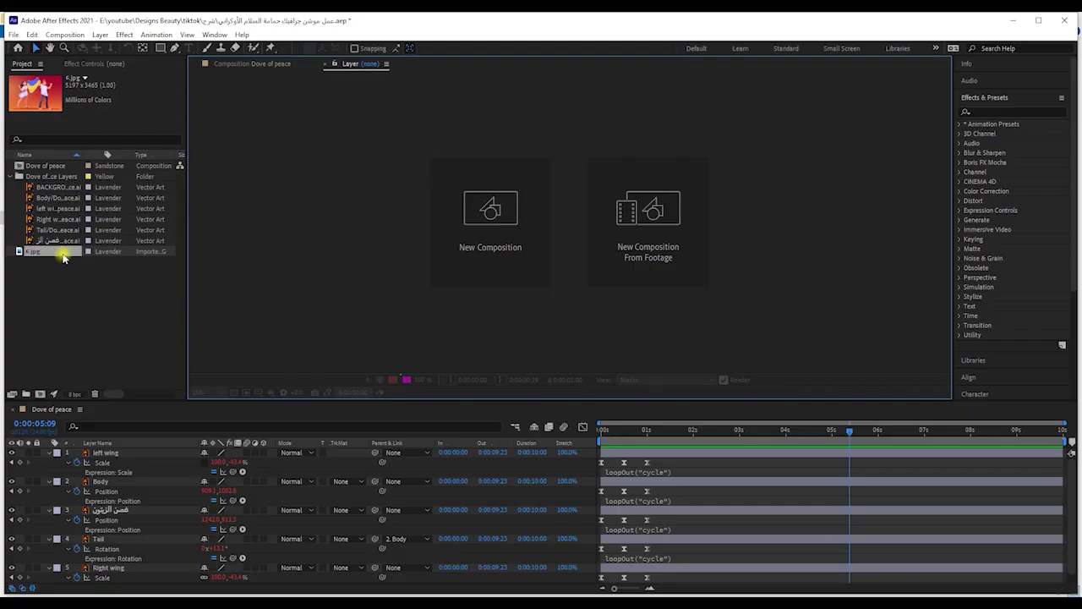
# Step: Create the composition Comp 1 with the suggested settings and place the imported JPG illustration in it
pyautogui.rightClick(71, 313)
pyautogui.click(85, 326)
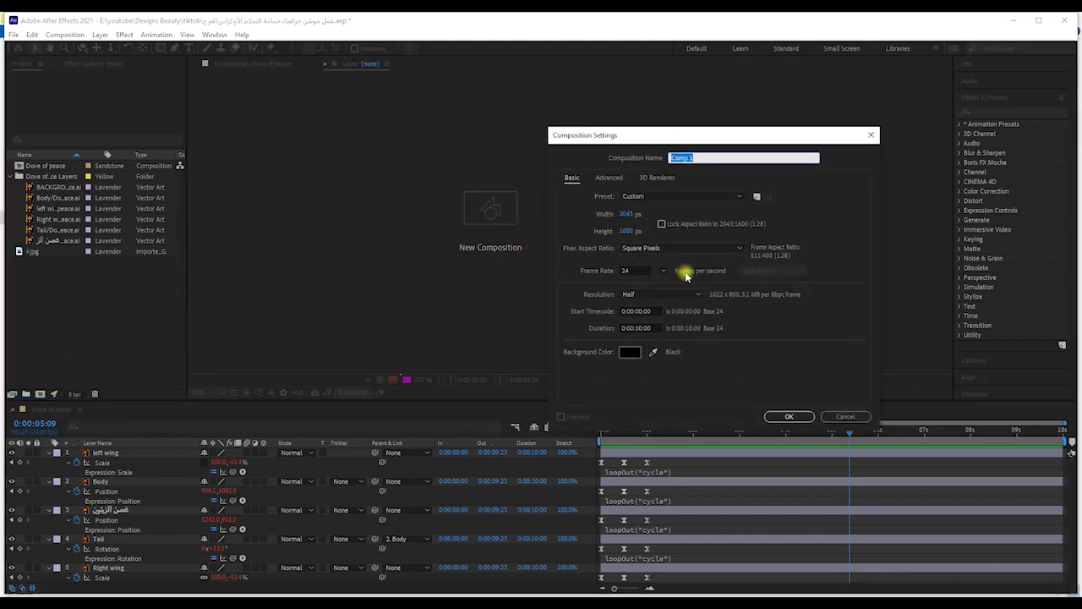
pyautogui.click(795, 417)
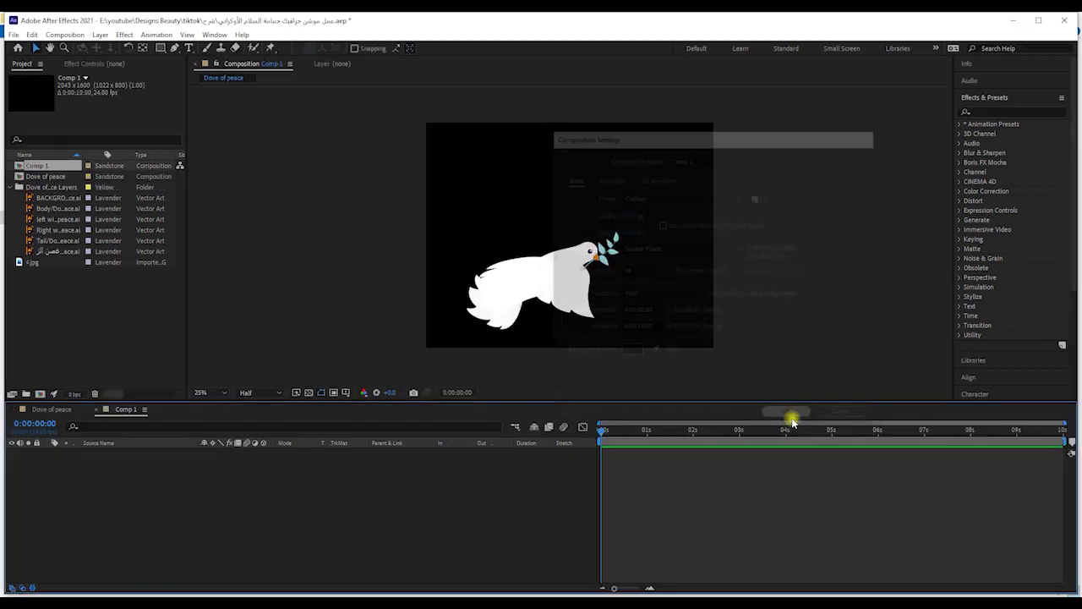
pyautogui.click(42, 265)
pyautogui.moveTo(38, 268); pyautogui.dragTo(109, 505)
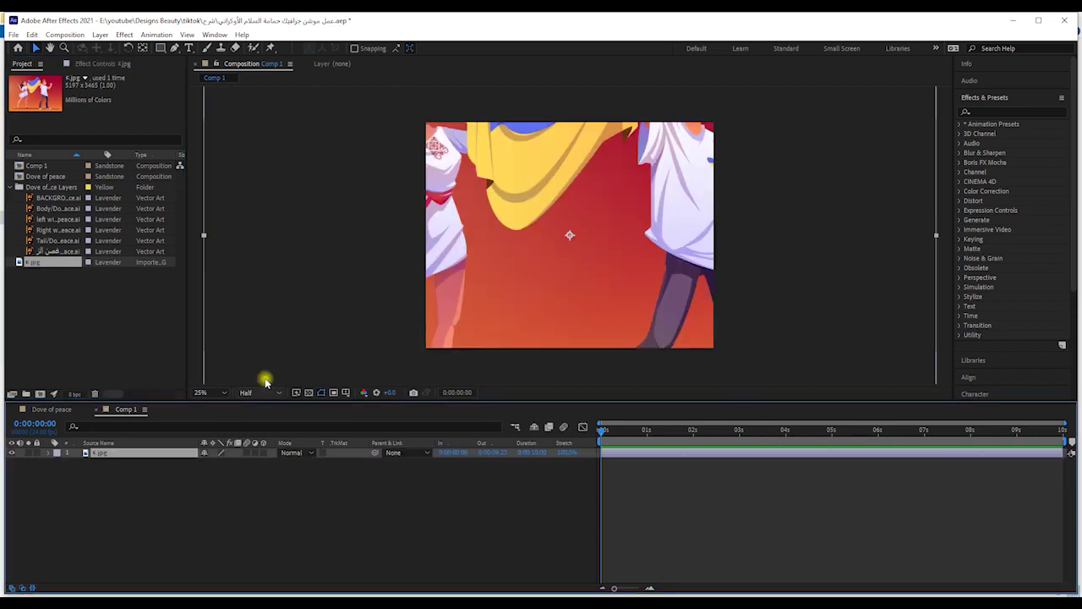
# Step: Scale the illustration down around its centre until its height roughly matches the composition frame
pyautogui.scroll(-5, 413, 271)
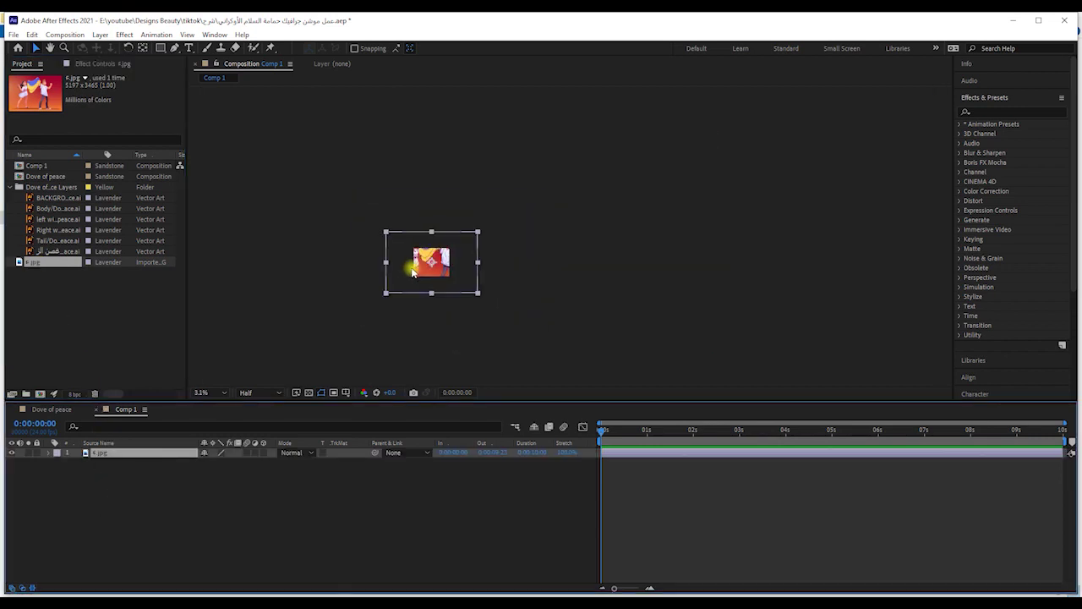
pyautogui.click(478, 235)
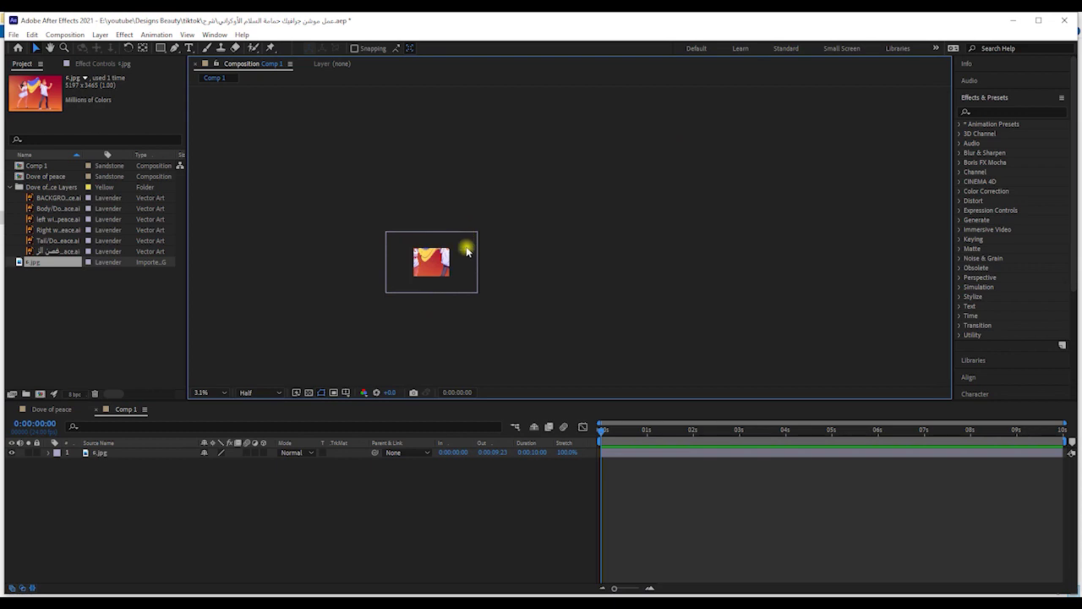
pyautogui.click(476, 254)
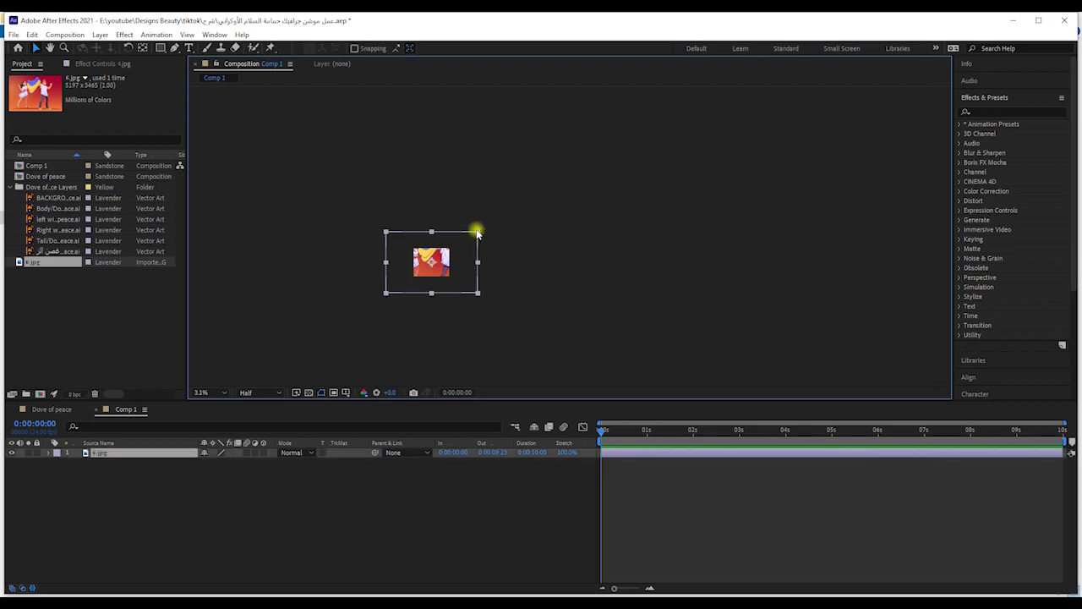
pyautogui.moveTo(478, 234); pyautogui.dragTo(456, 248)
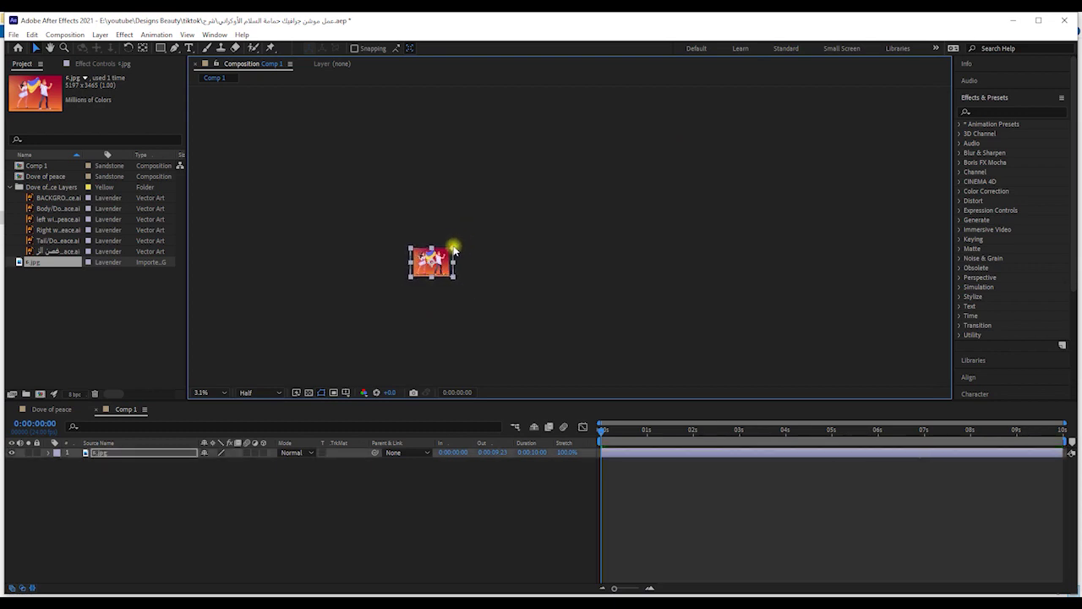
pyautogui.scroll(6, 461, 258)
pyautogui.scroll(-2, 472, 275)
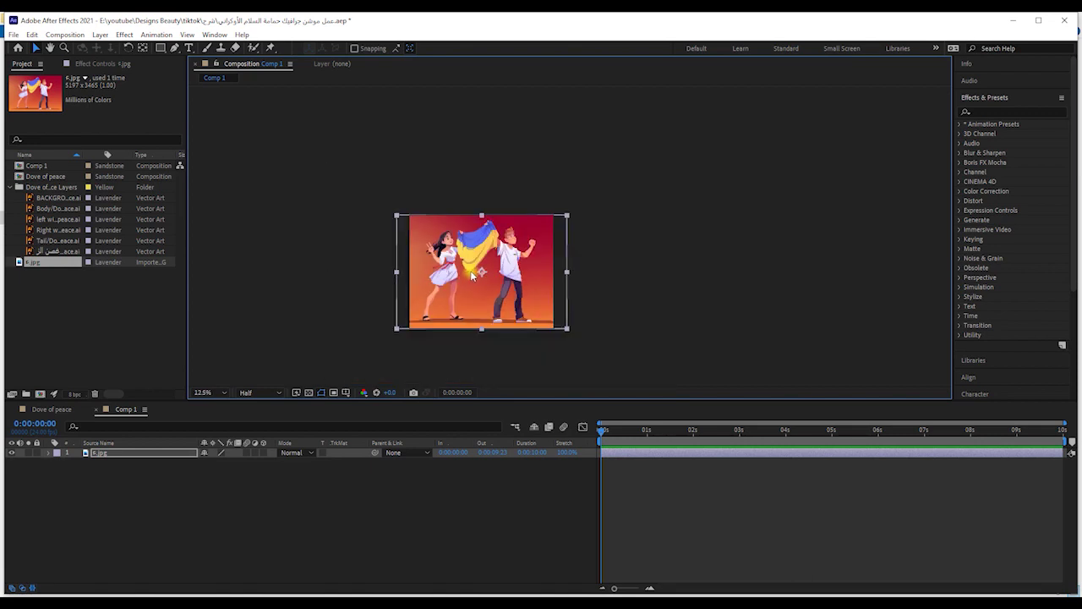
pyautogui.scroll(2, 461, 317)
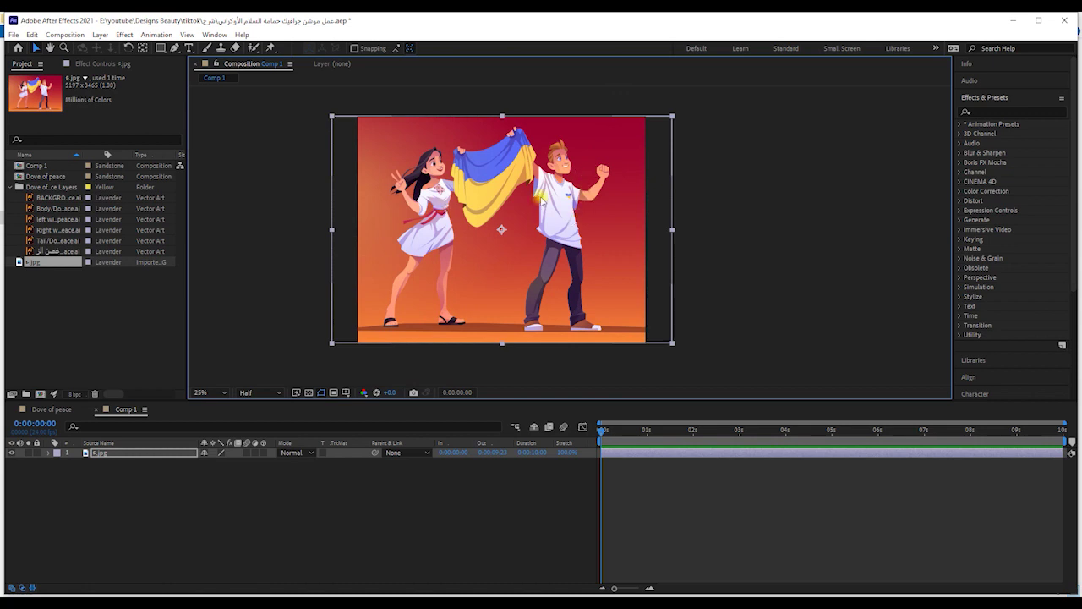
# Step: Widen Comp 1 to 2406 px in the composition settings to fit the whole illustration
pyautogui.click(290, 64)
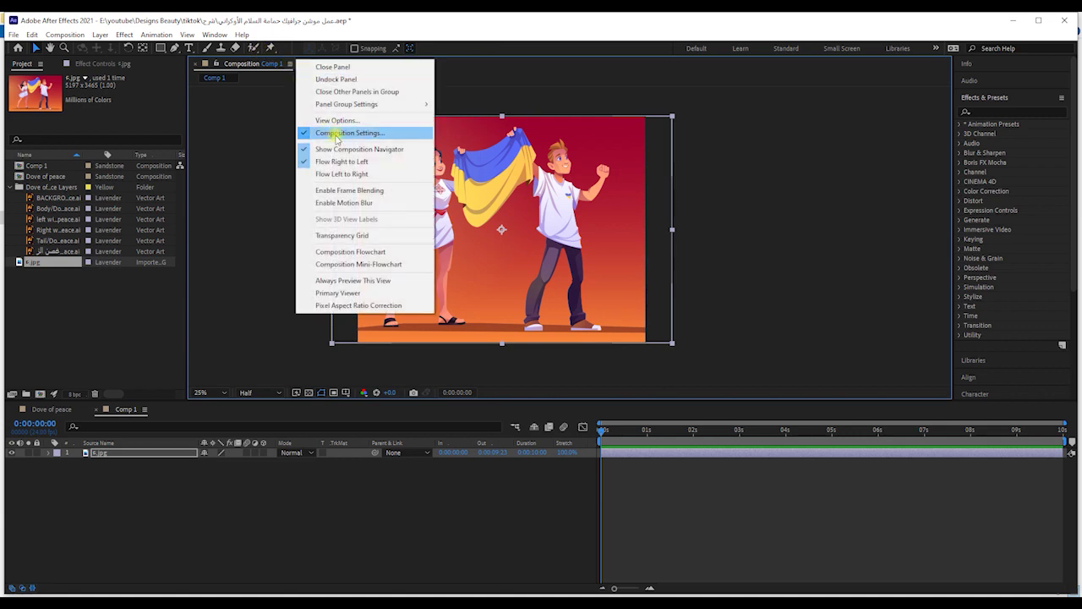
pyautogui.click(339, 134)
pyautogui.moveTo(631, 216); pyautogui.dragTo(693, 215)
pyautogui.moveTo(621, 215)
pyautogui.mouseDown()
pyautogui.moveTo(684, 214)
pyautogui.moveTo(631, 217)
pyautogui.mouseUp()
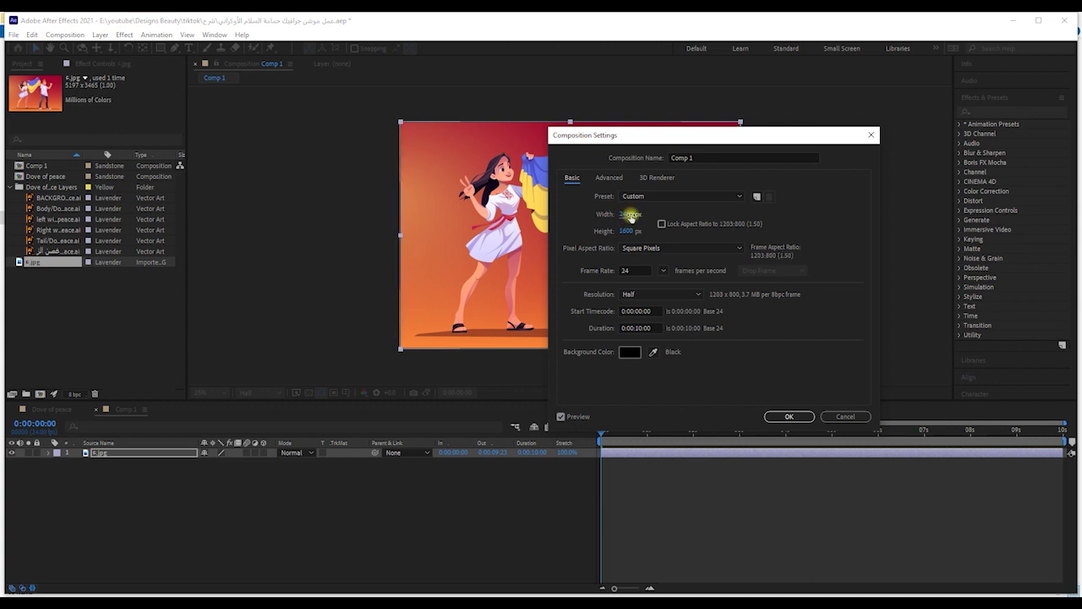
pyautogui.click(786, 416)
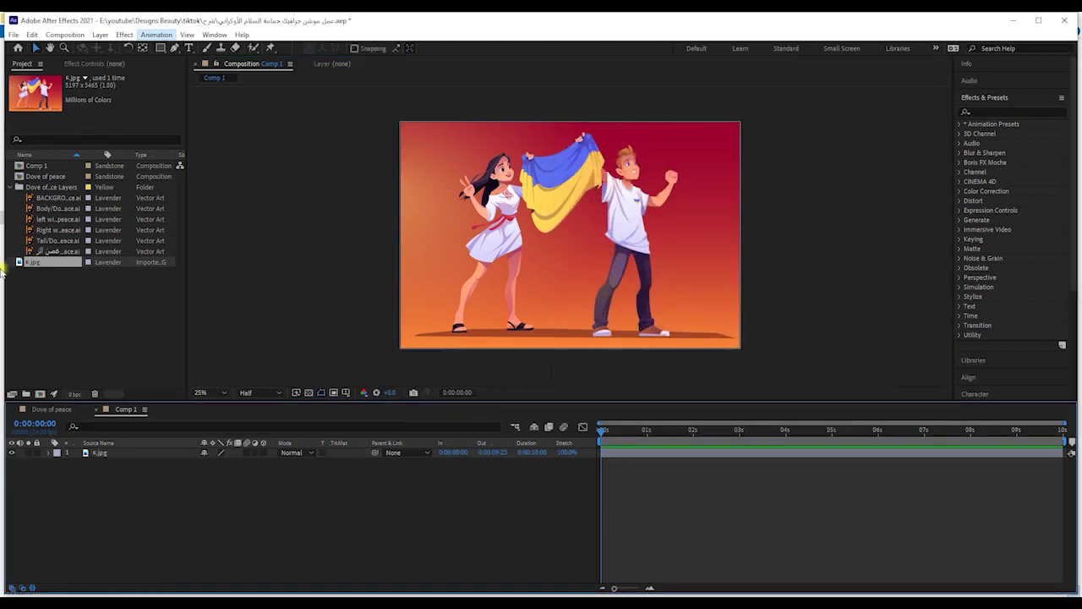
# Step: Add the Dove of peace composition above the illustration, shrink it and place it by the woman's feet in the frame's lower-left corner
pyautogui.click(47, 176)
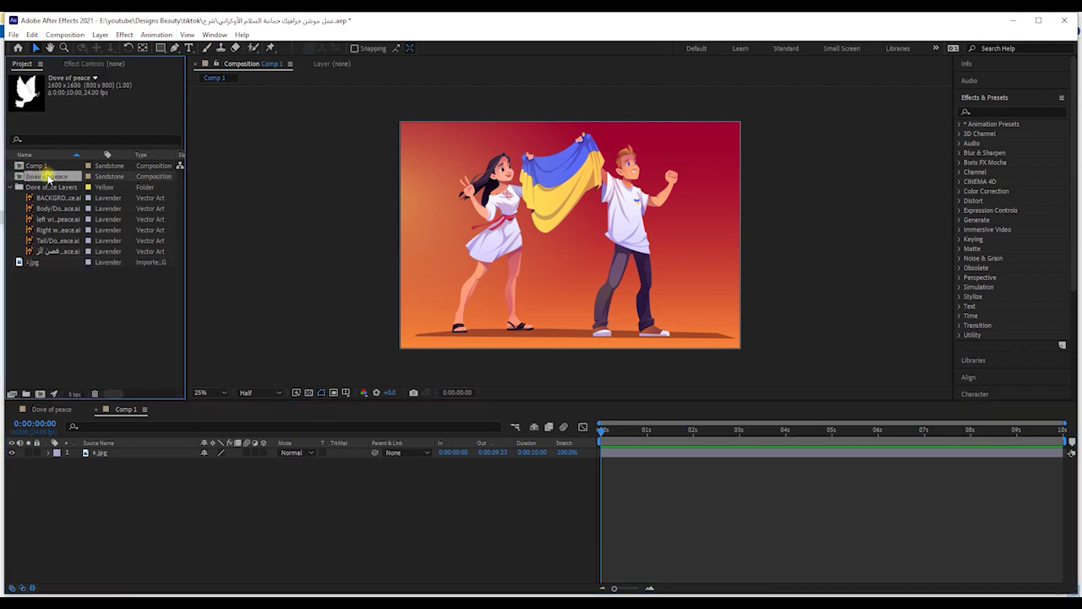
pyautogui.moveTo(48, 179); pyautogui.dragTo(121, 449)
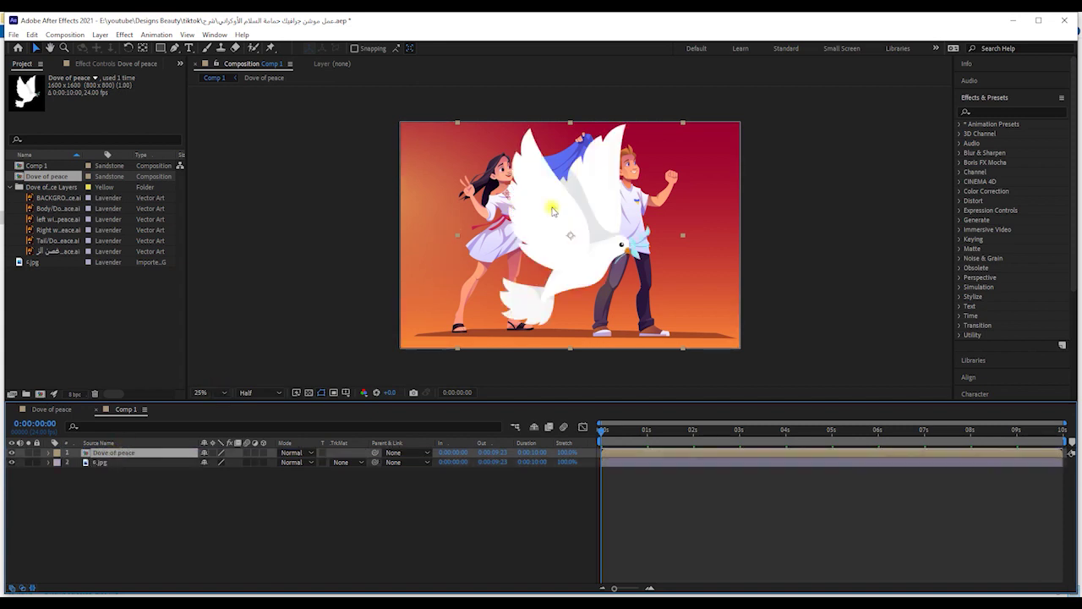
pyautogui.click(572, 189)
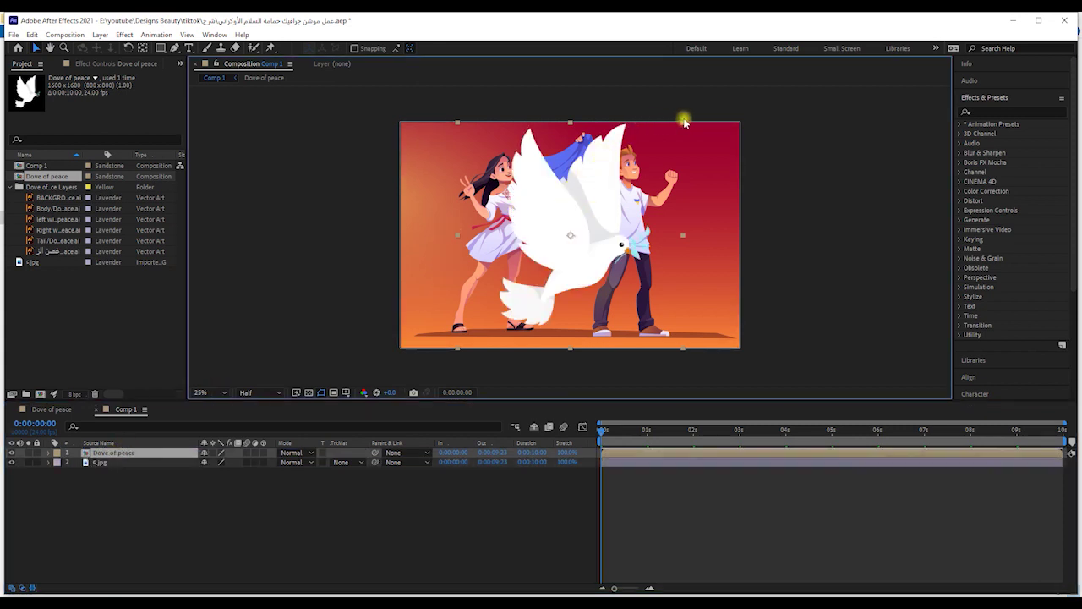
pyautogui.moveTo(683, 124); pyautogui.dragTo(607, 192)
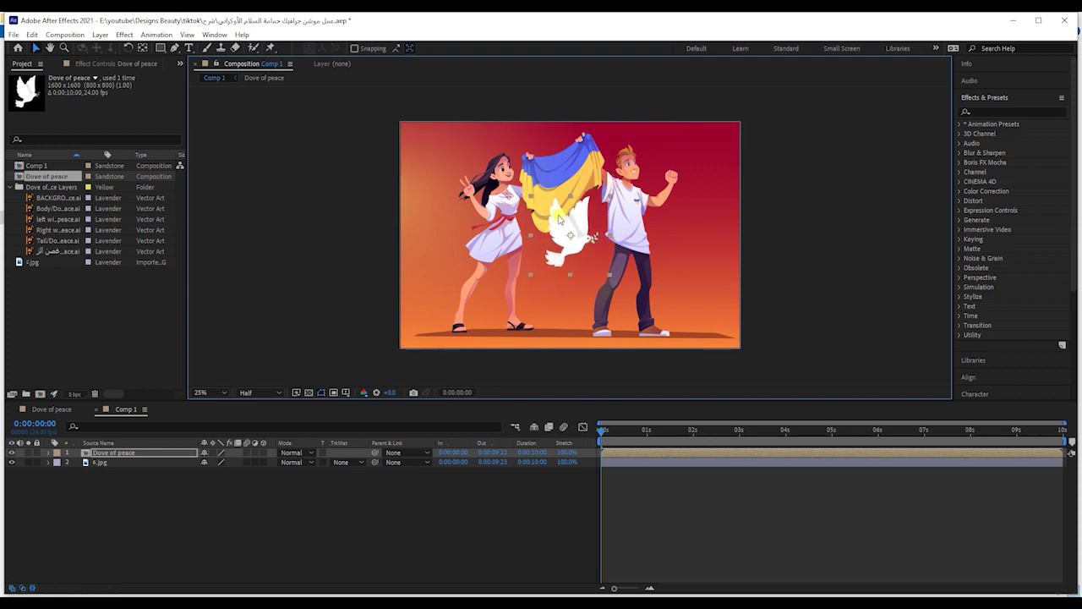
pyautogui.moveTo(564, 222); pyautogui.dragTo(438, 294)
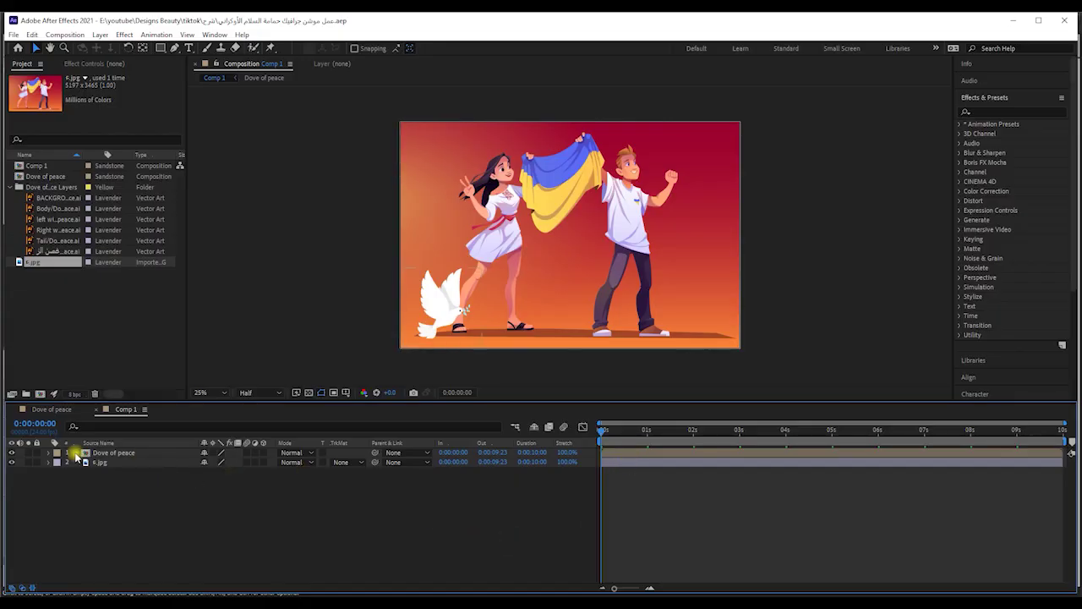
# Step: Keyframe the Dove of peace layer's Position at 0:00:00:00, then move the dove up to the woman's chest at 0:00:02:05
pyautogui.click(97, 455)
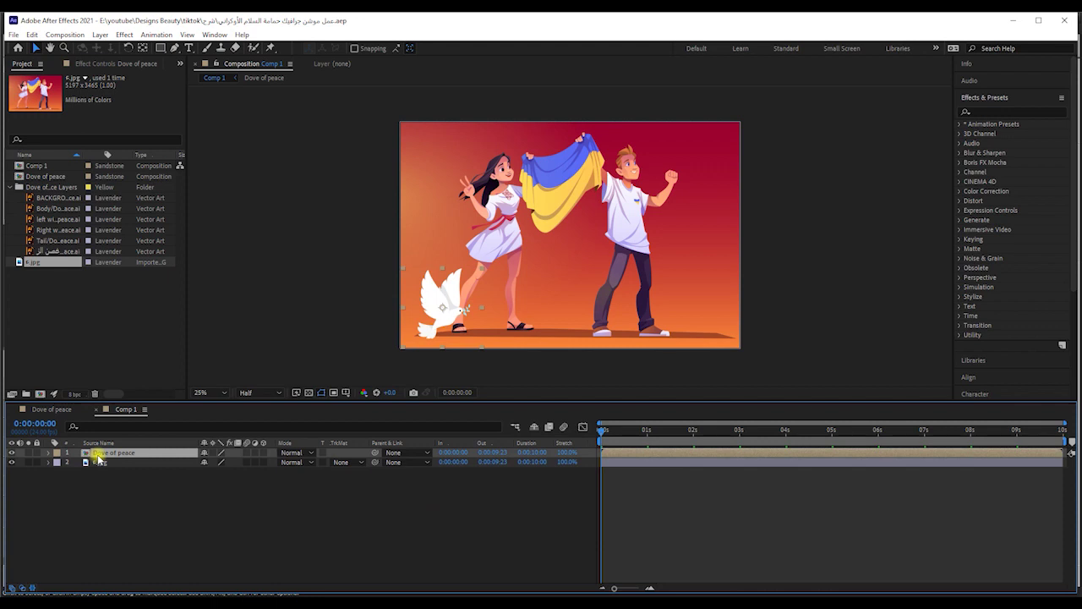
pyautogui.press('p')
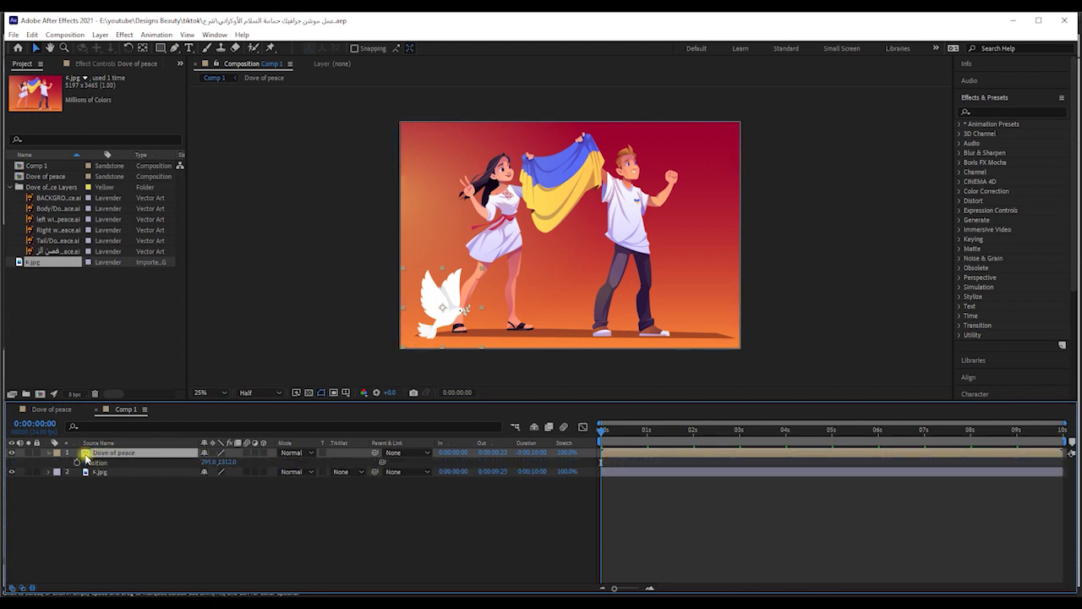
pyautogui.click(77, 463)
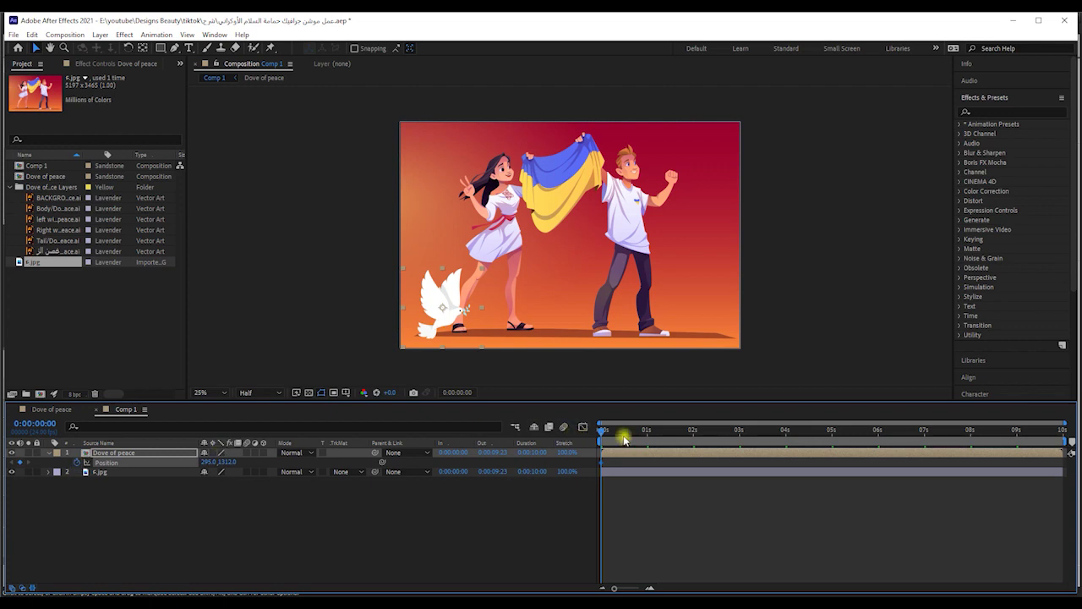
pyautogui.moveTo(623, 432); pyautogui.dragTo(702, 425)
pyautogui.moveTo(438, 320); pyautogui.dragTo(499, 215)
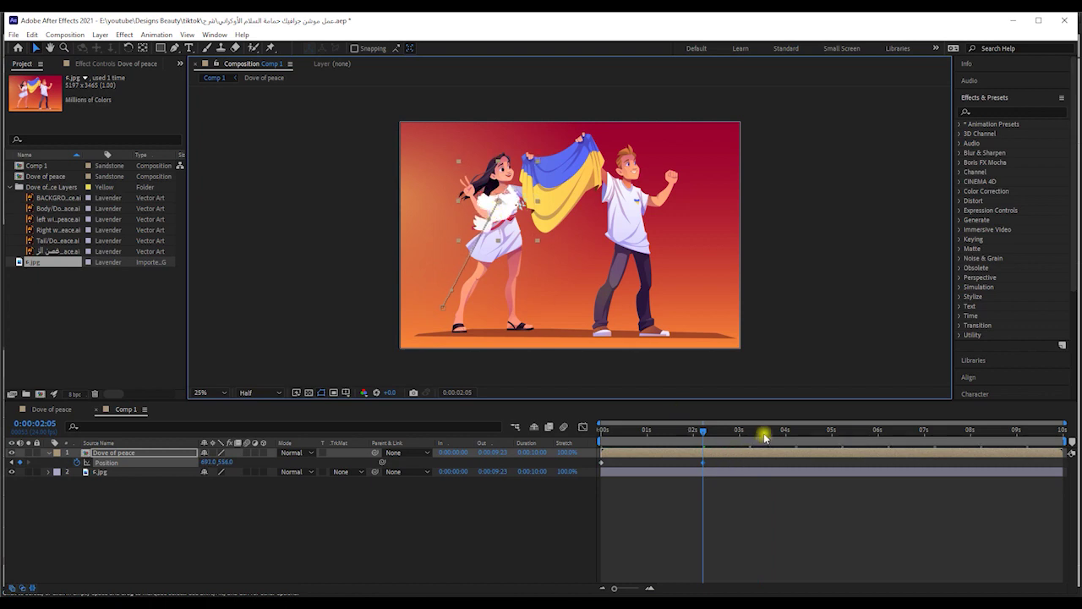
# Step: Keyframe the dove beside the man's shoulder at 0:00:04:20 and in the frame's upper-right corner at 0:00:07:07, and preview the flight from the start
pyautogui.moveTo(763, 433); pyautogui.dragTo(824, 429)
pyautogui.moveTo(496, 211); pyautogui.dragTo(590, 197)
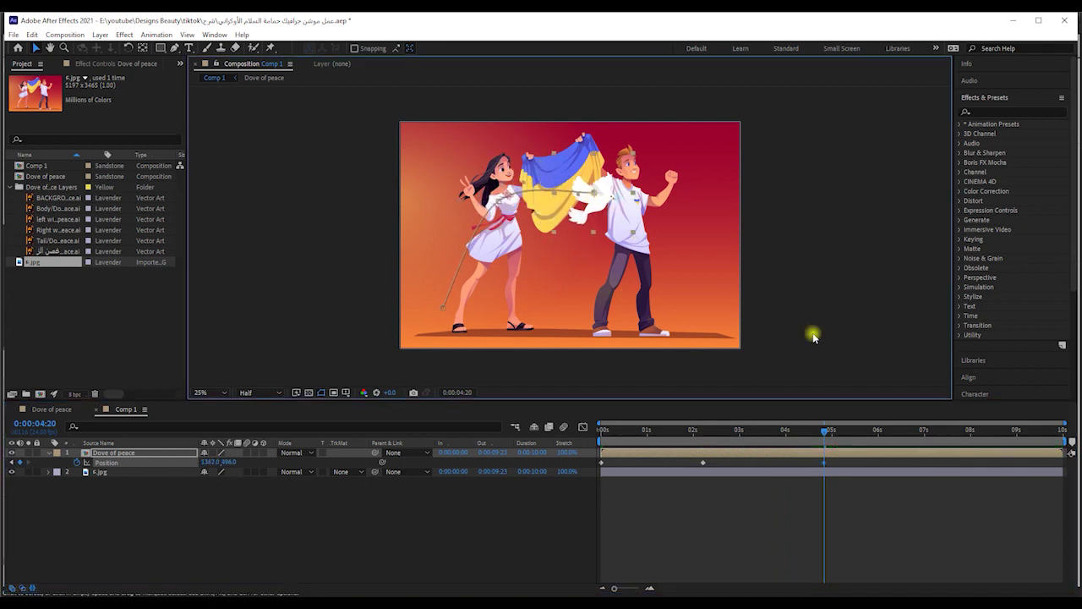
pyautogui.moveTo(870, 432); pyautogui.dragTo(937, 436)
pyautogui.click(598, 203)
pyautogui.moveTo(601, 207); pyautogui.dragTo(719, 155)
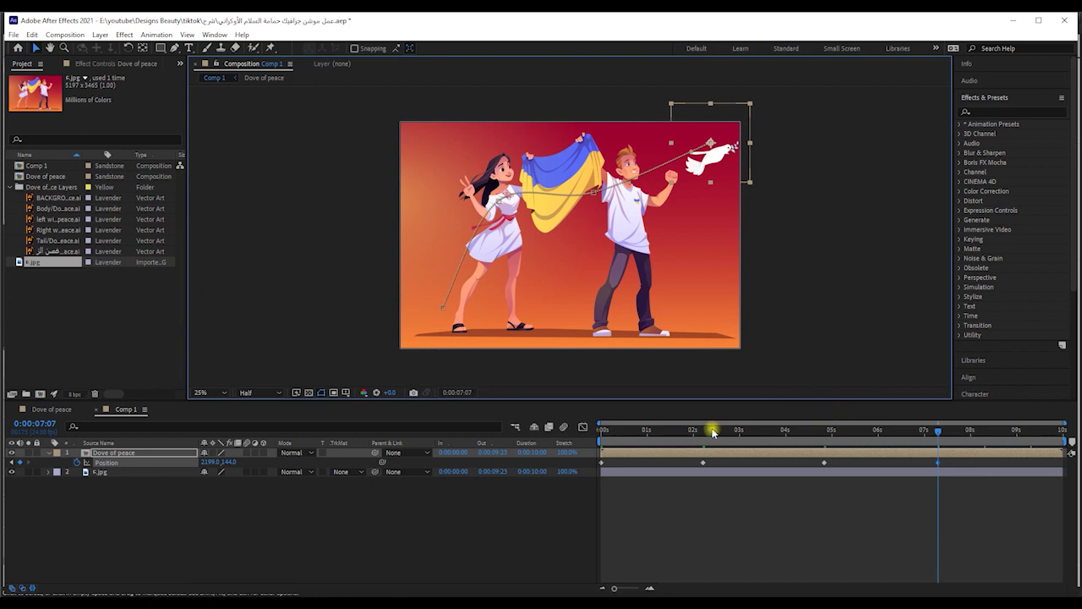
pyautogui.moveTo(710, 433); pyautogui.dragTo(519, 425)
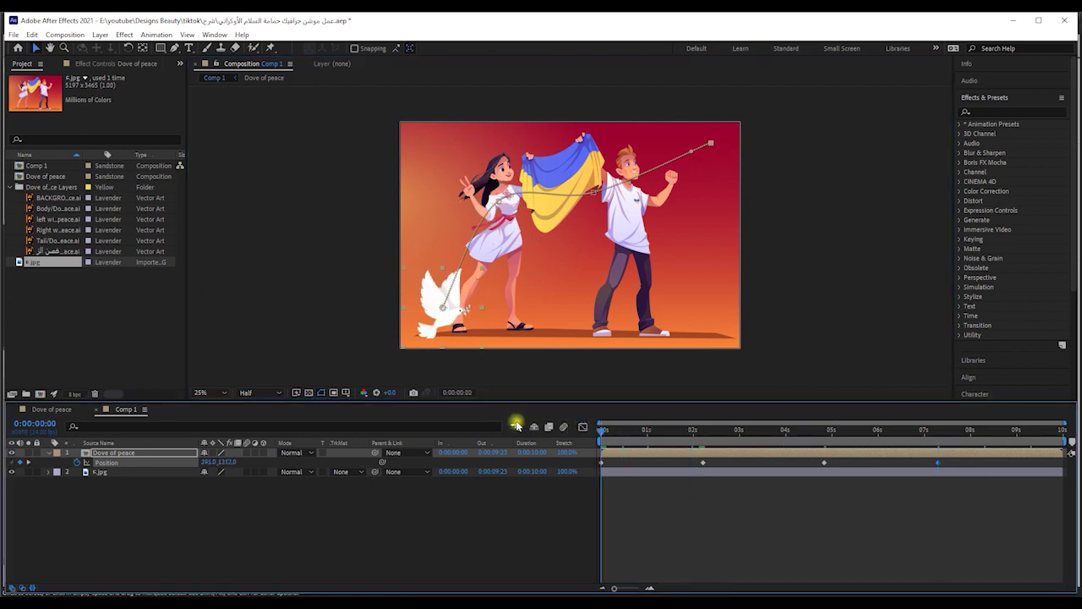
pyautogui.press('space')
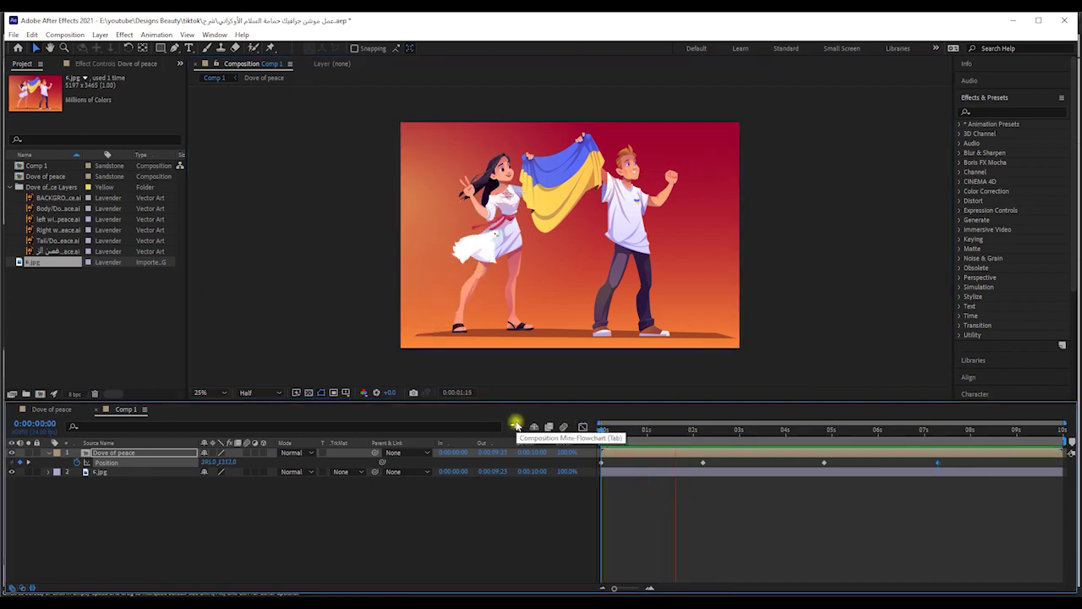